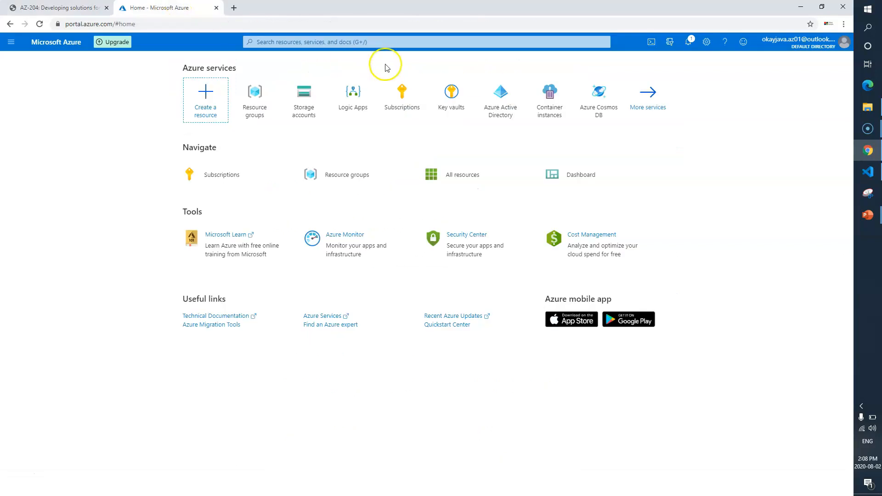
# Search for Application Insights, open the service and start adding a new resource.
pyautogui.write('applica')
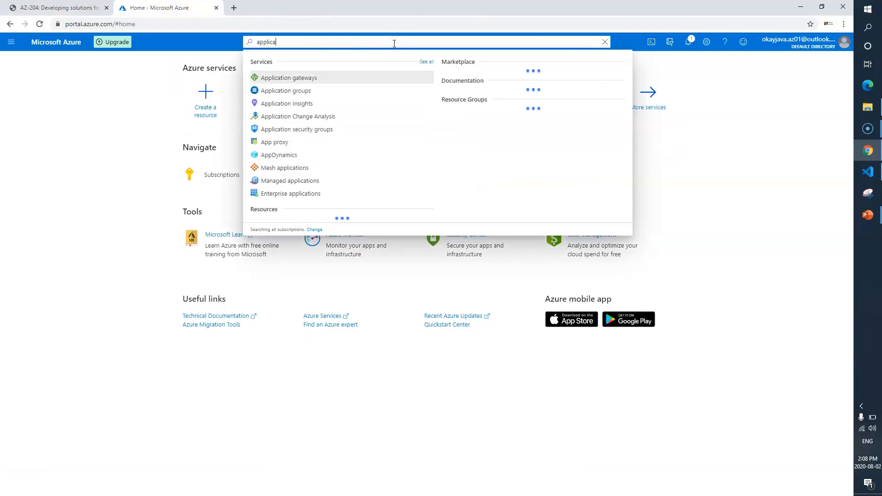
pyautogui.write('iton ins')
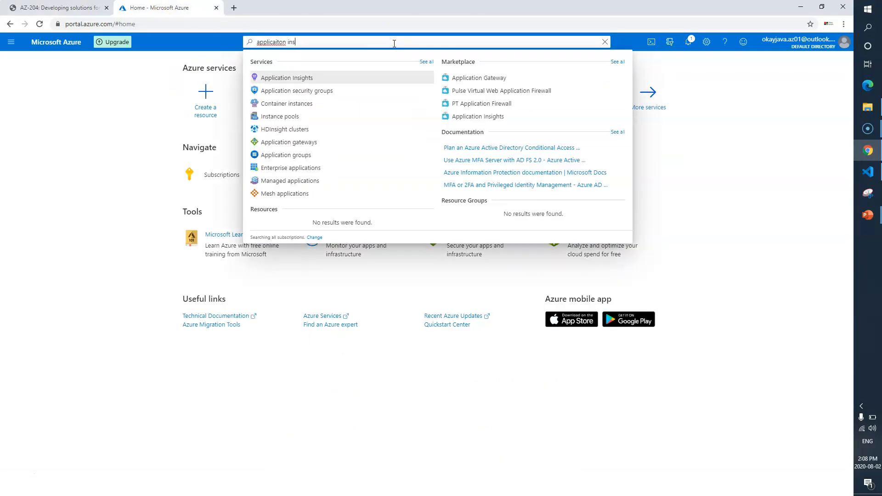
pyautogui.click(314, 80)
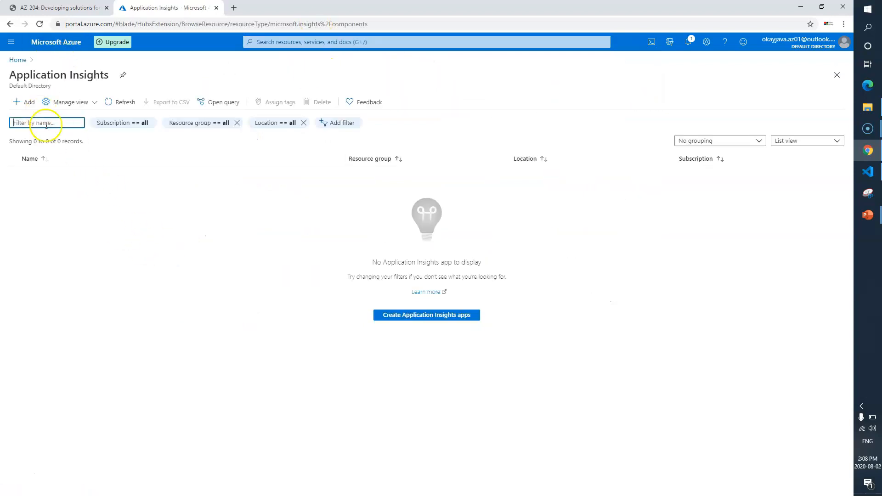
pyautogui.click(24, 102)
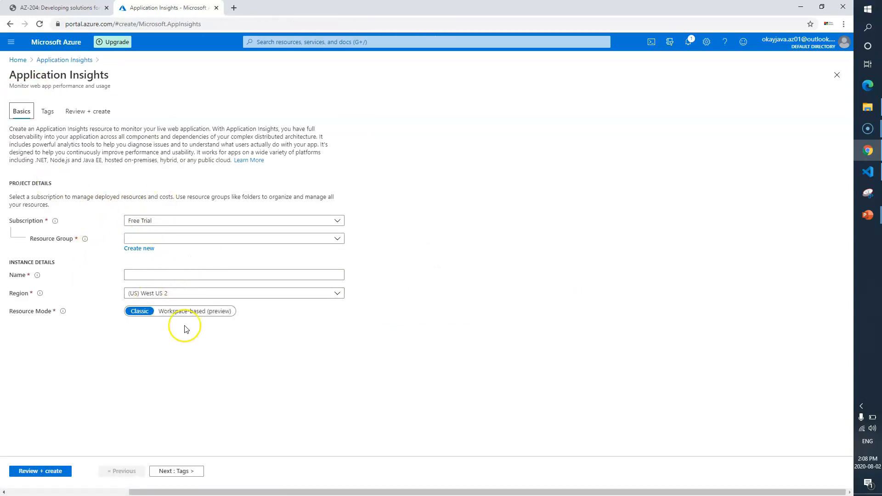
# Copy the resource group name MonitoredAssets from the lab instructions.
pyautogui.click(55, 8)
pyautogui.click(583, 255)
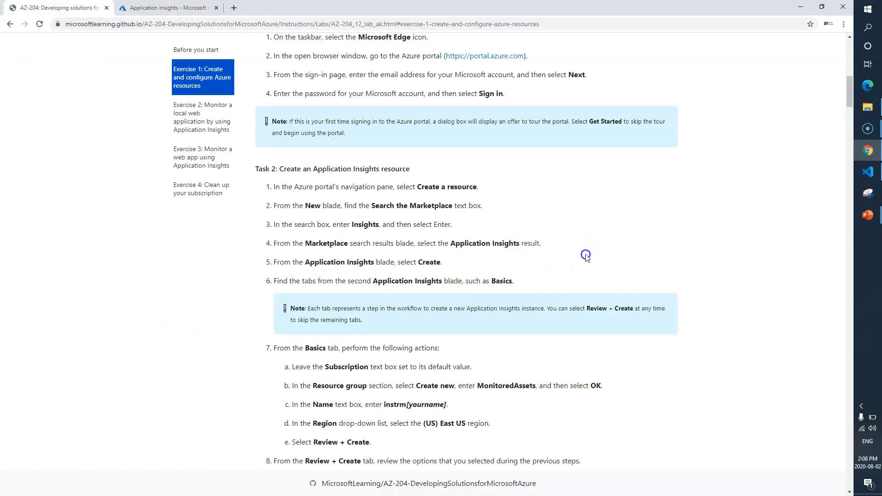
pyautogui.scroll(-3, 585, 254)
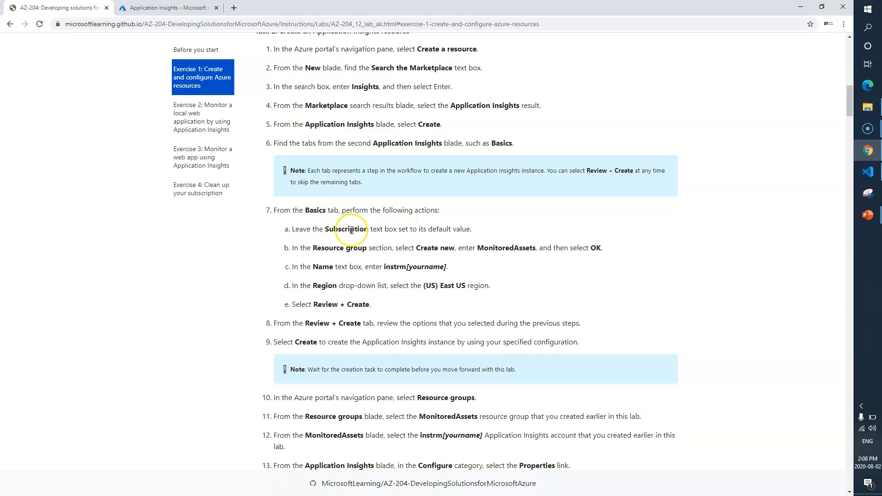
pyautogui.doubleClick(517, 249)
pyautogui.hotkey('ctrl', 'c')
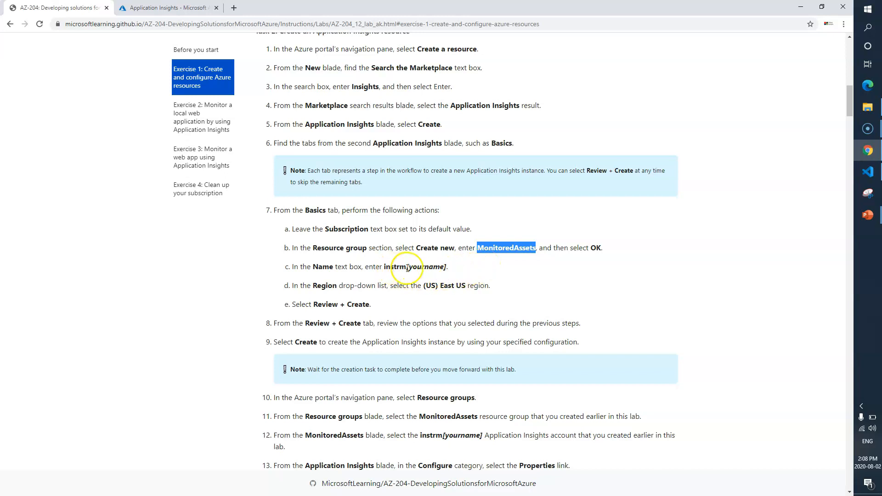
pyautogui.click(187, 12)
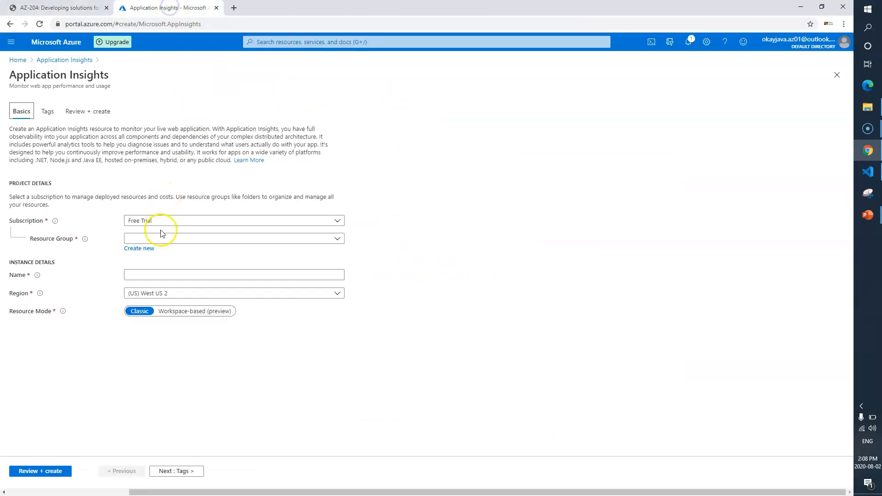
# Create a new resource group named MonitoredAssets for the Application Insights resource.
pyautogui.click(146, 248)
pyautogui.hotkey('ctrl', 'v')
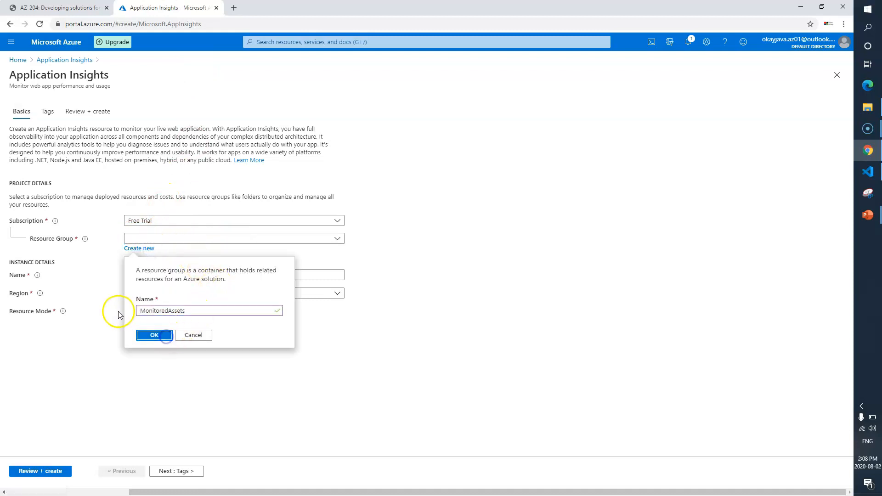
pyautogui.click(154, 335)
# Name the instance instrmokayazure and set the region to (US) East US.
pyautogui.click(156, 274)
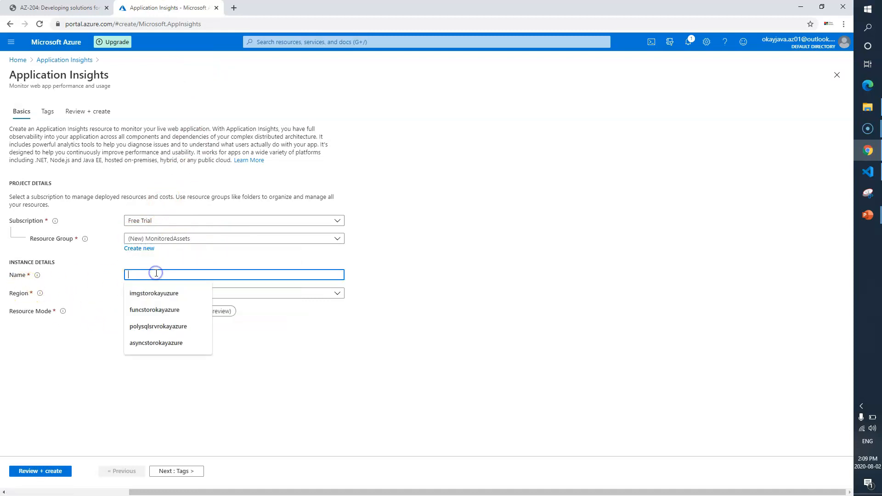
pyautogui.write('instrmokayazure')
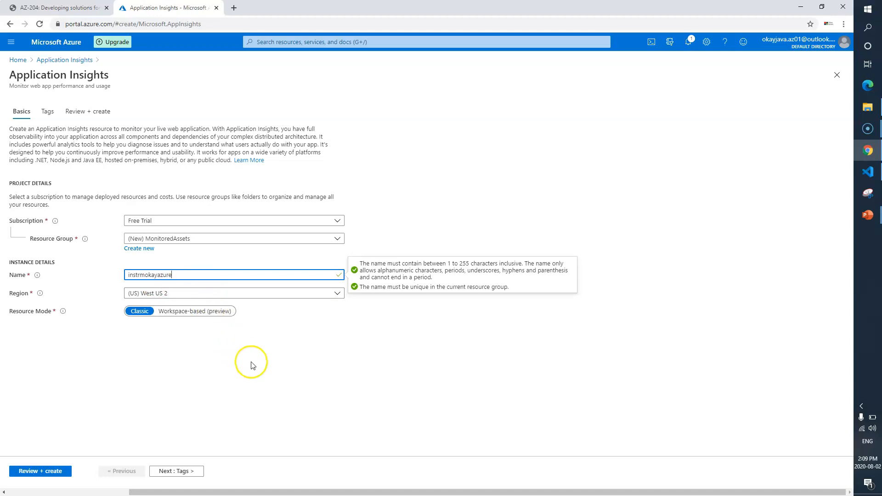
pyautogui.click(205, 295)
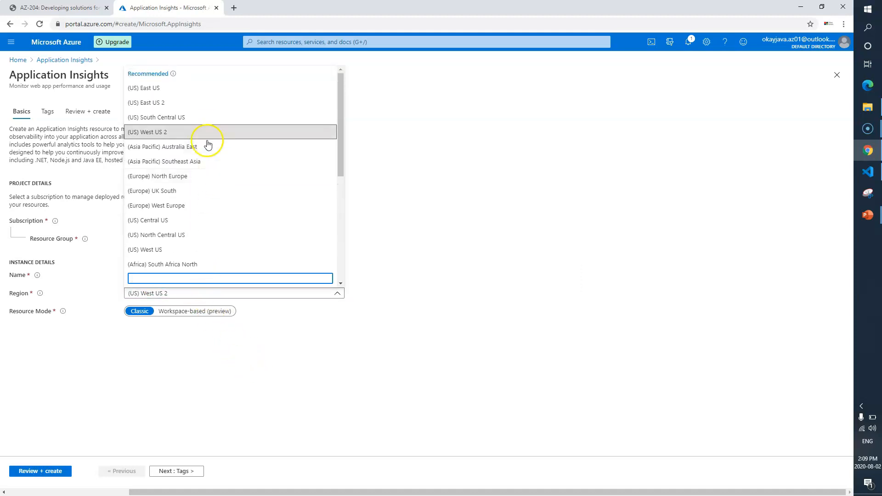
pyautogui.click(208, 94)
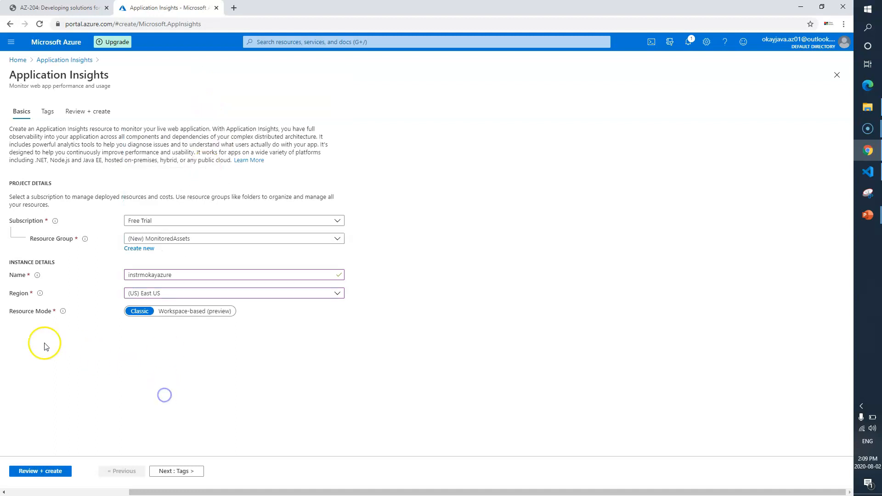
# Check the lab instructions, then review and create the Application Insights resource.
pyautogui.click(55, 8)
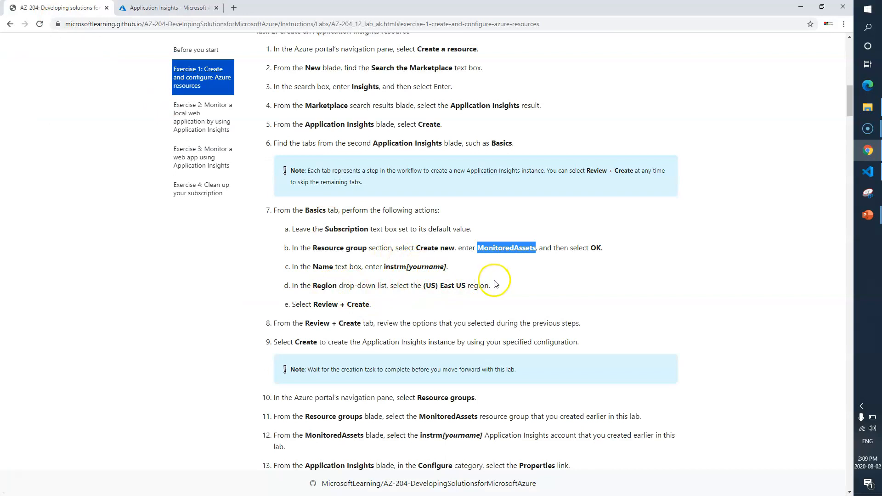
pyautogui.moveTo(494, 286); pyautogui.dragTo(393, 282)
pyautogui.click(404, 305)
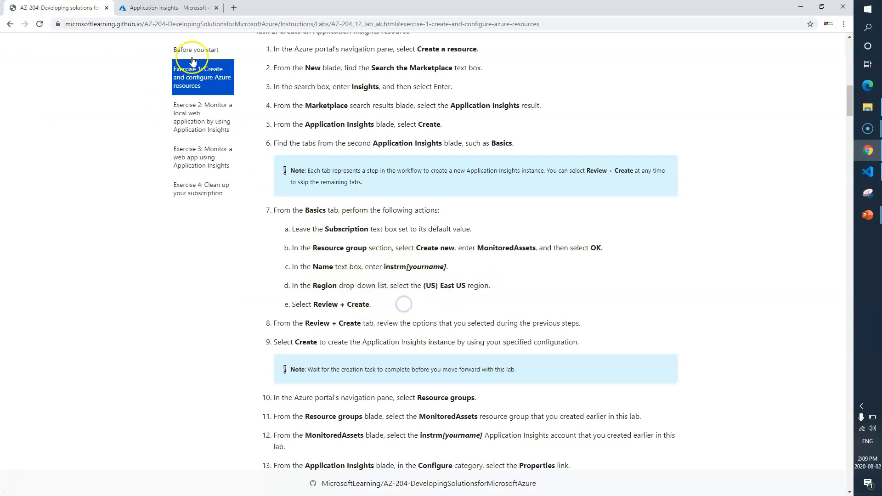
pyautogui.click(170, 8)
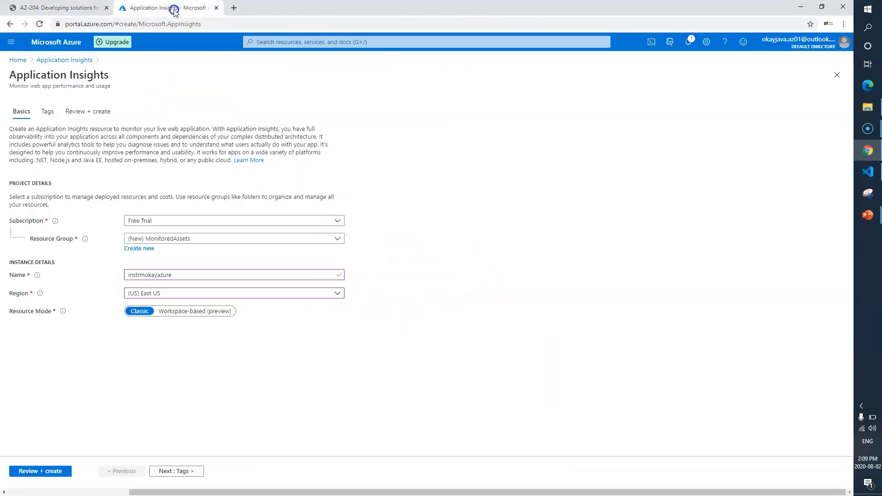
pyautogui.click(176, 472)
pyautogui.click(186, 472)
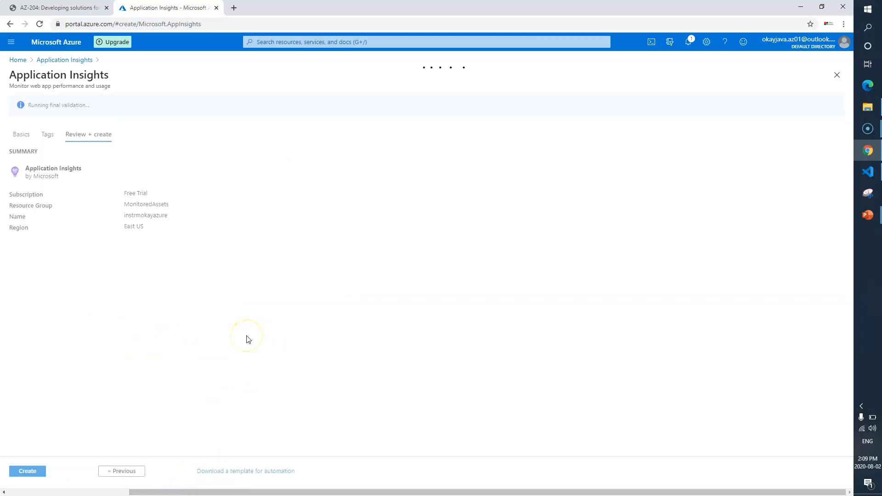
pyautogui.click(29, 470)
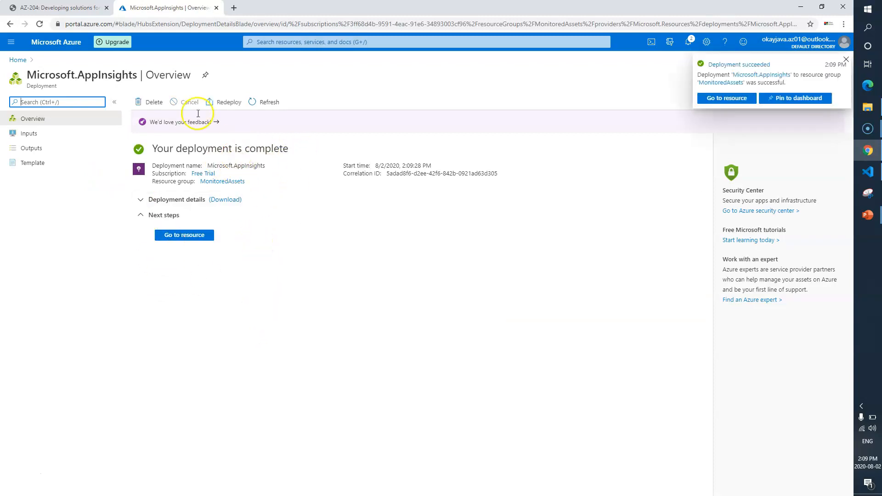
# Read the lab steps for locating the resource's instrumentation key.
pyautogui.click(60, 7)
pyautogui.scroll(-3, 369, 281)
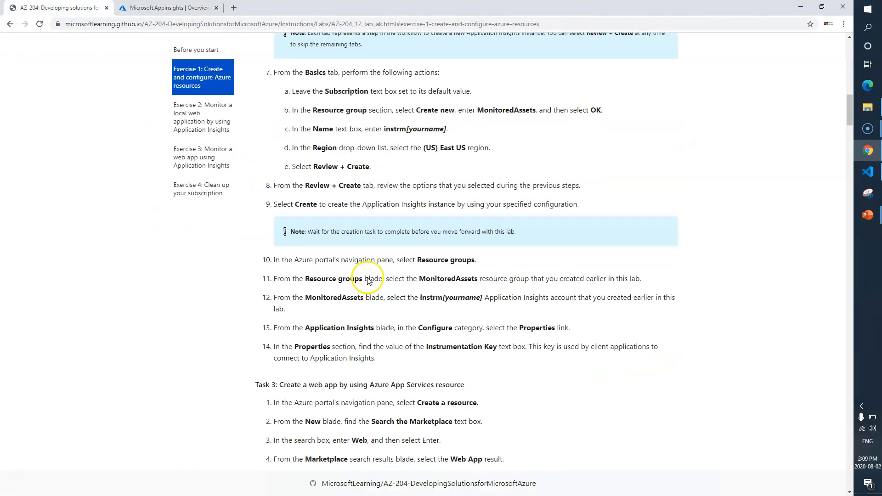
pyautogui.scroll(-1, 369, 277)
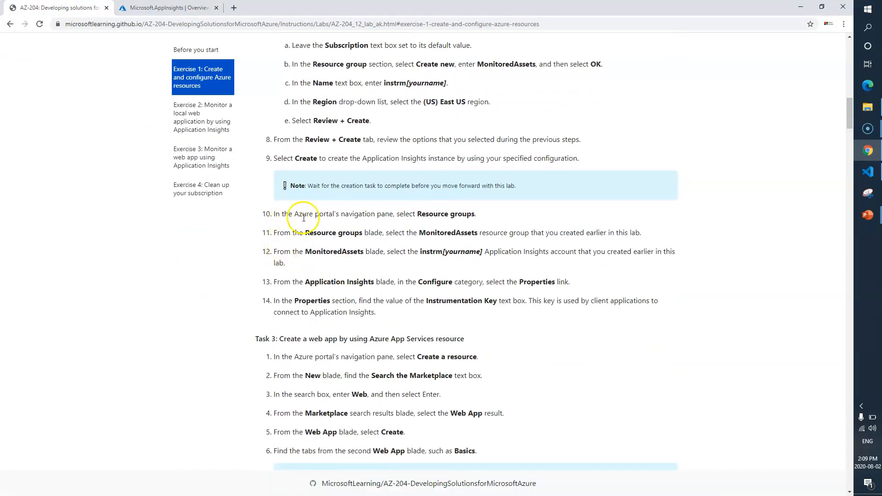
pyautogui.moveTo(415, 214); pyautogui.dragTo(462, 234)
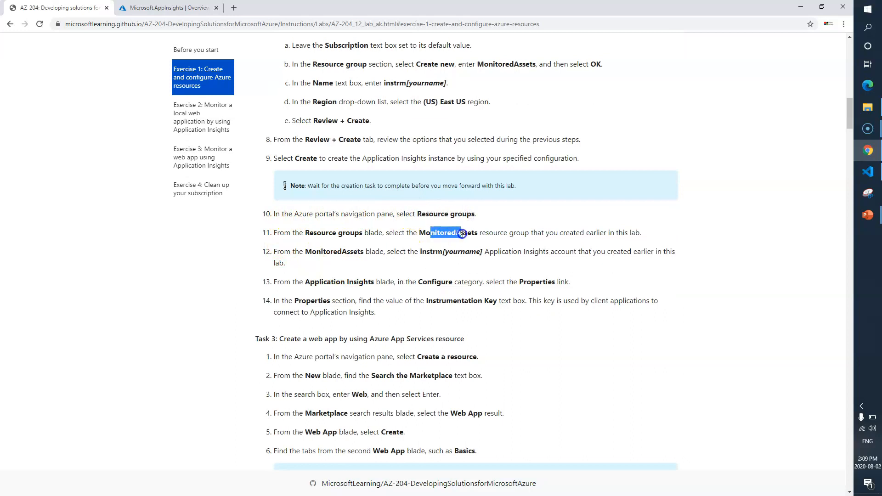
pyautogui.click(431, 249)
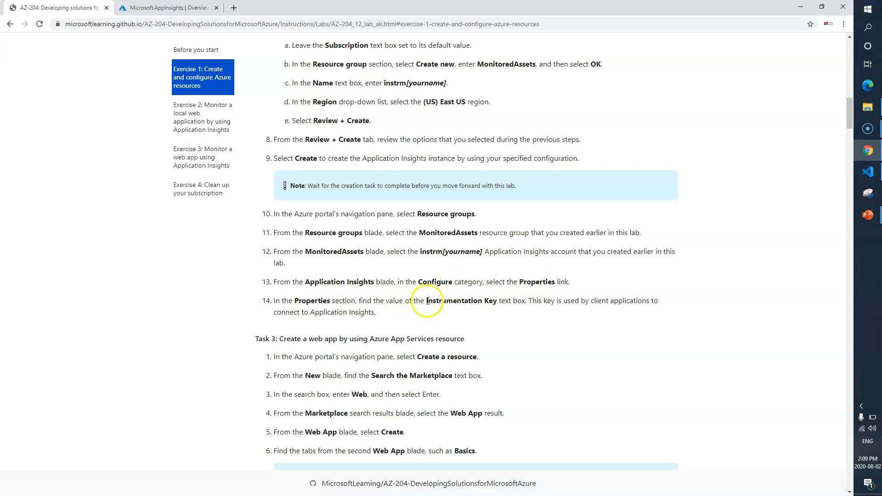
pyautogui.moveTo(428, 300); pyautogui.dragTo(481, 300)
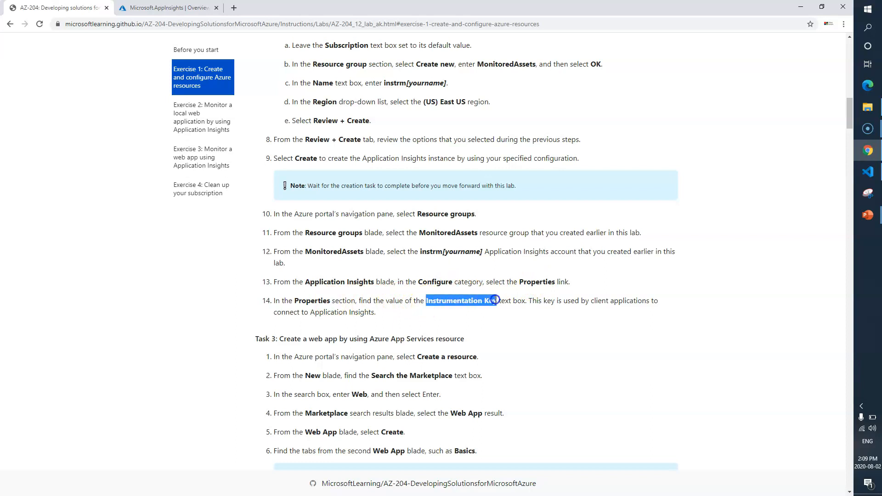
pyautogui.click(172, 8)
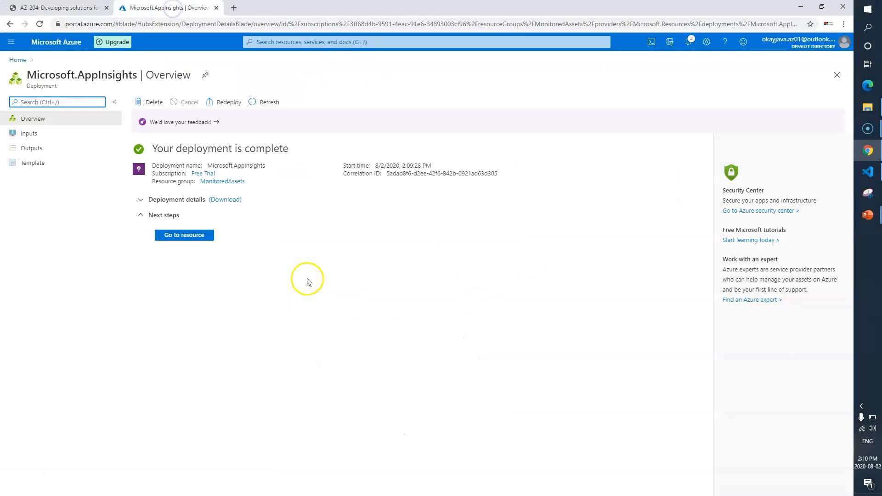
# Open the instrmokayazure Application Insights resource from the MonitoredAssets resource group.
pyautogui.click(837, 75)
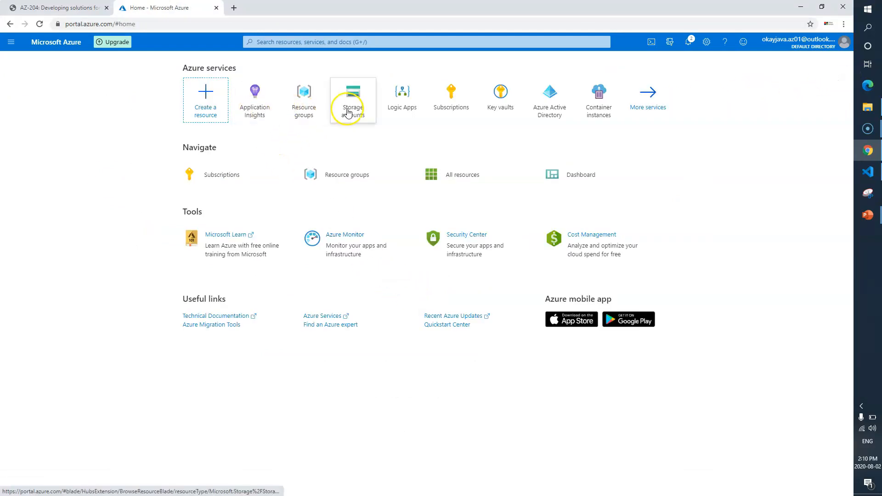
pyautogui.click(305, 109)
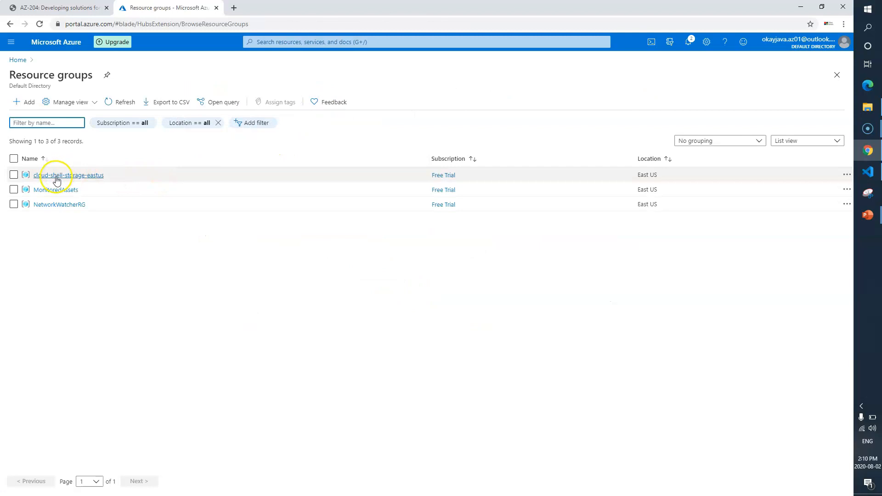
pyautogui.click(57, 190)
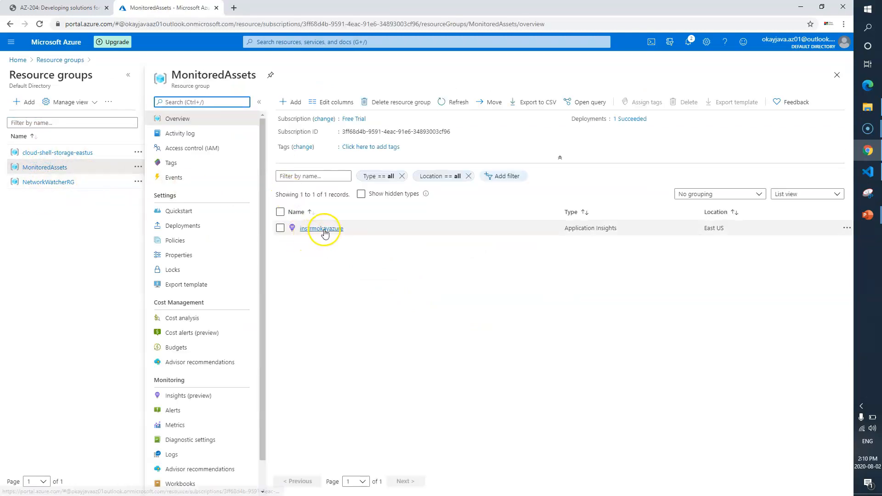
pyautogui.click(321, 229)
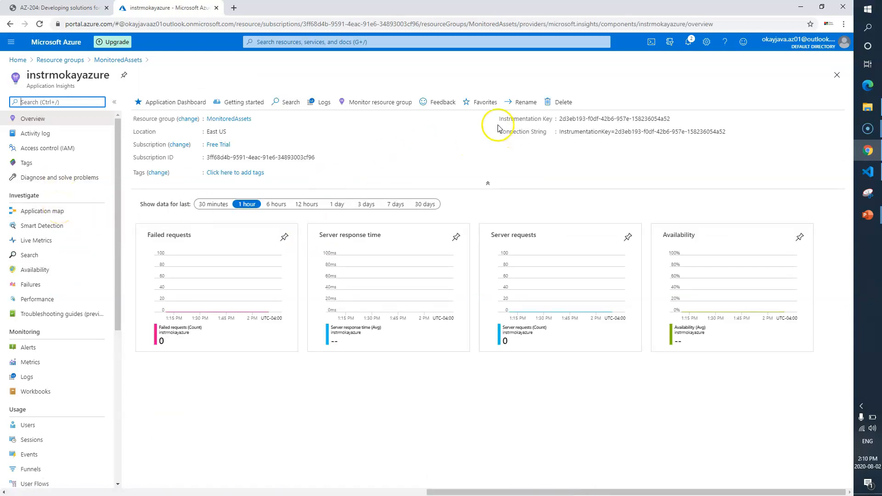
# Copy the instrumentation key and paste it into a new Notepad document.
pyautogui.moveTo(557, 121); pyautogui.dragTo(550, 121)
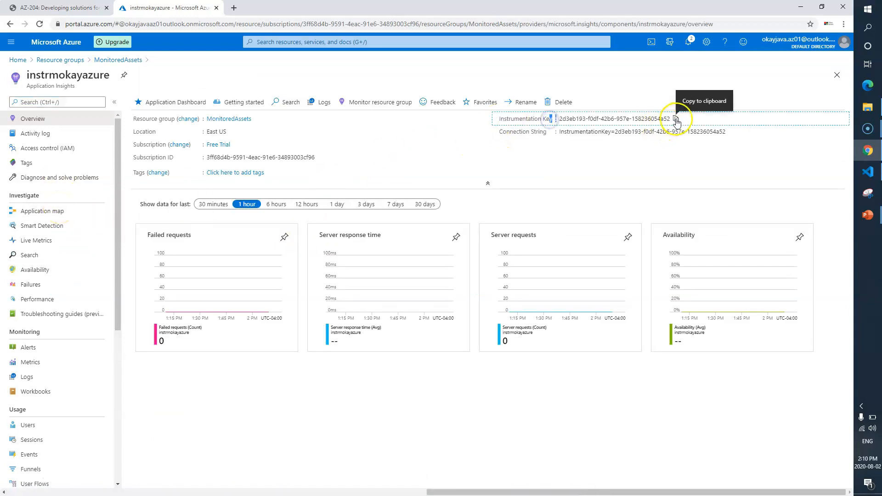
pyautogui.click(676, 119)
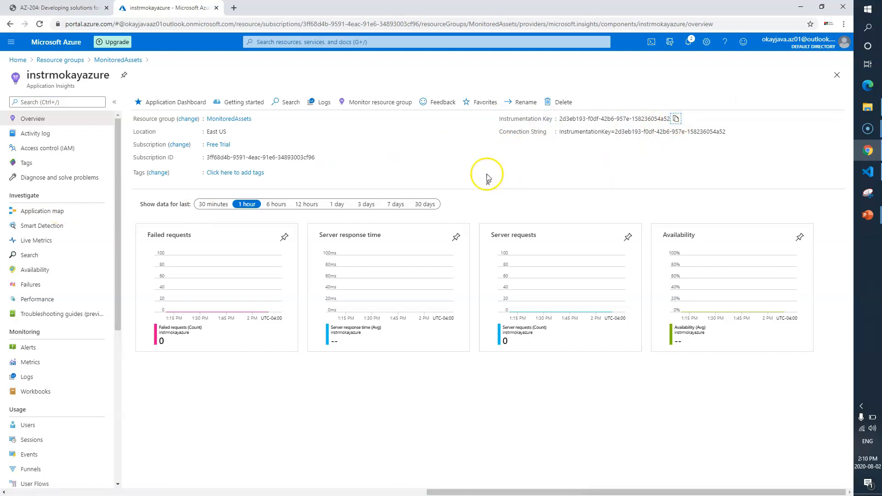
pyautogui.press('super+r')
pyautogui.write('notepad')
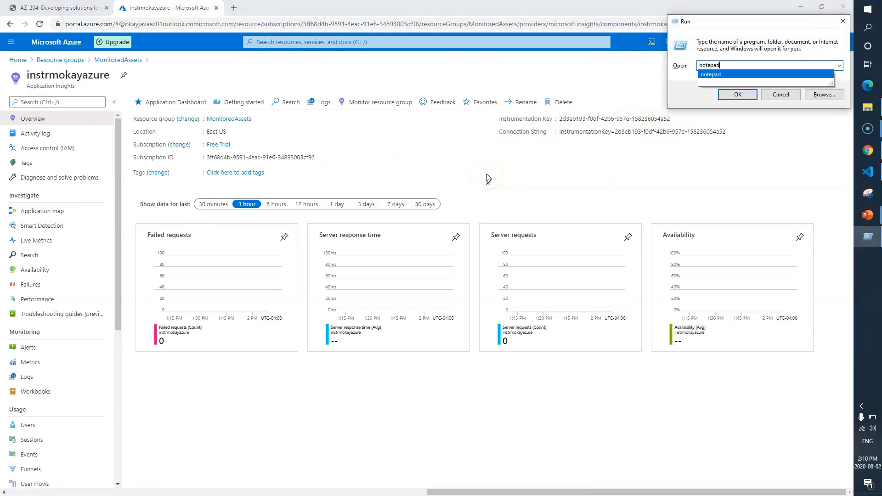
pyautogui.press('Return')
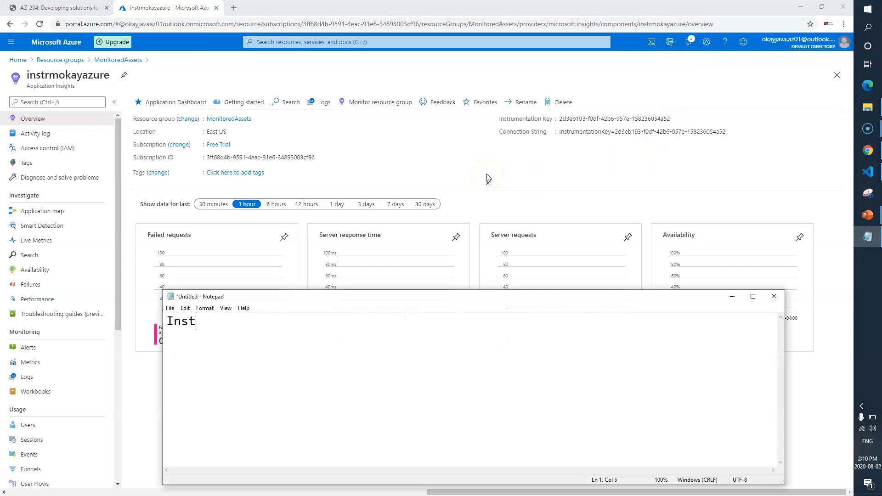
pyautogui.hotkey('ctrl', 'v')
pyautogui.press('Return')
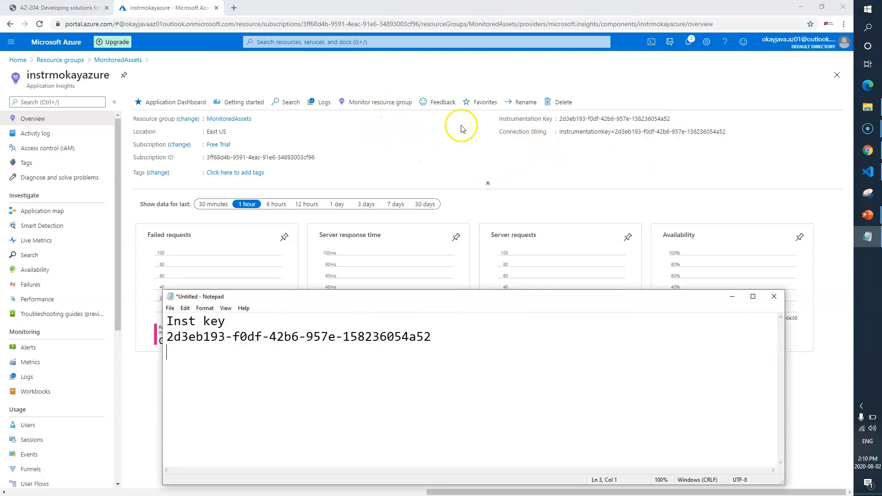
# Read the next lab task on creating a web app with Azure App Services.
pyautogui.click(552, 166)
pyautogui.hotkey('ctrl', 'shift', 'Tab')
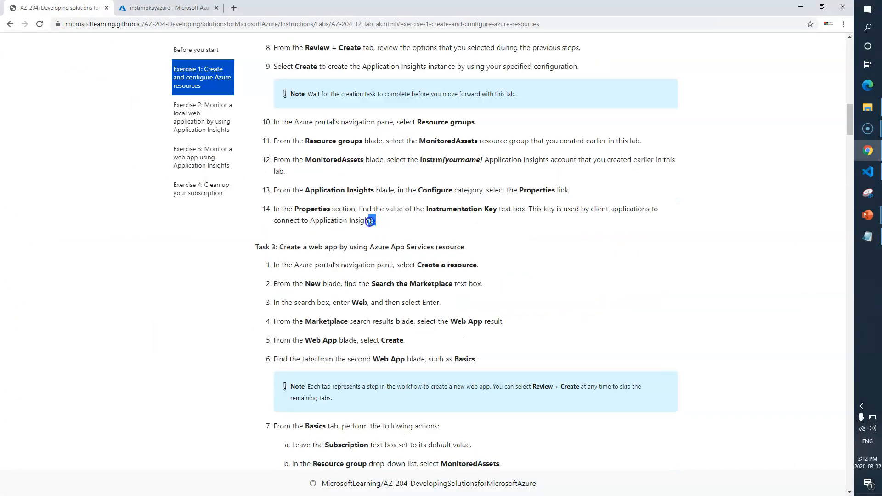
pyautogui.moveTo(376, 221); pyautogui.dragTo(299, 208)
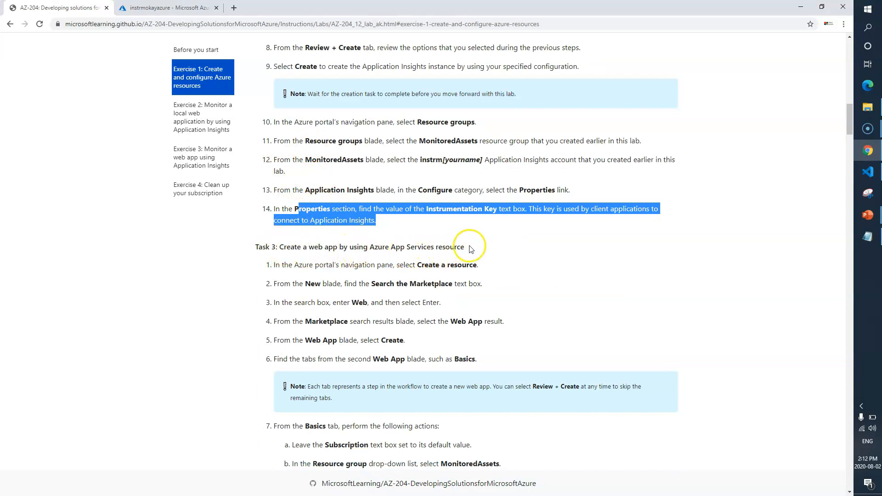
# Return to the portal home and start creating a Web App from the Marketplace search results for web app.
pyautogui.scroll(-2, 471, 248)
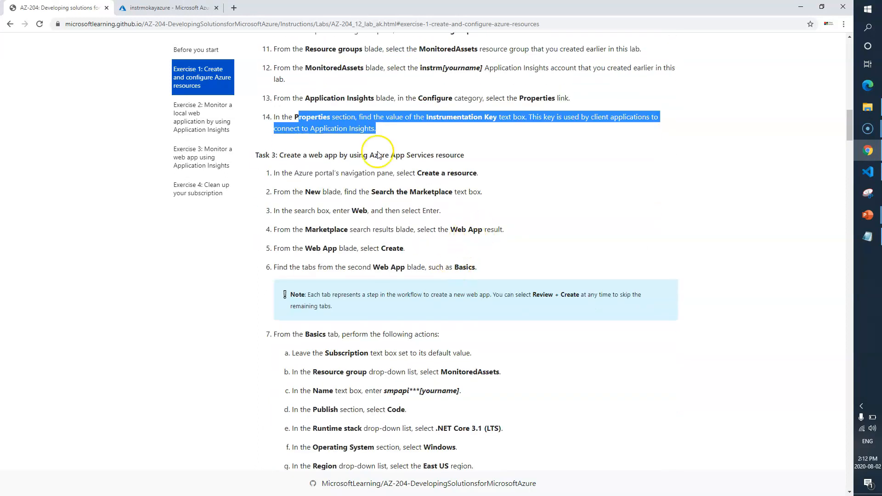
pyautogui.click(170, 8)
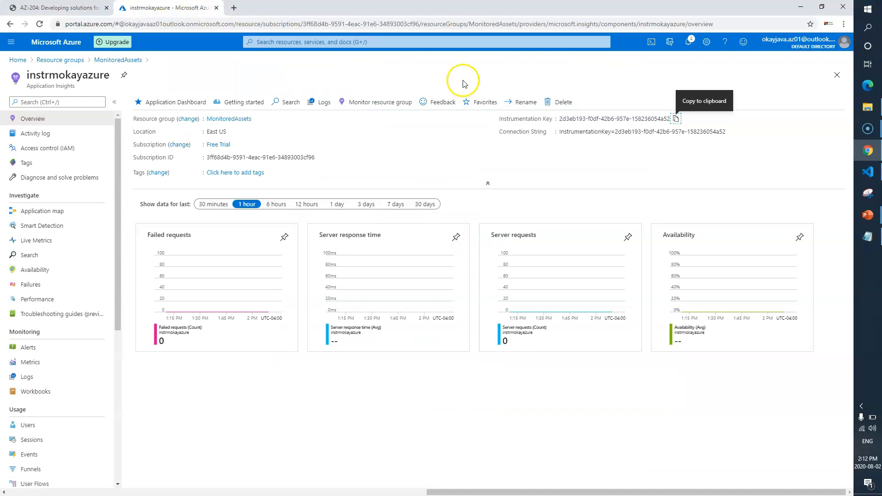
pyautogui.click(837, 75)
pyautogui.click(838, 75)
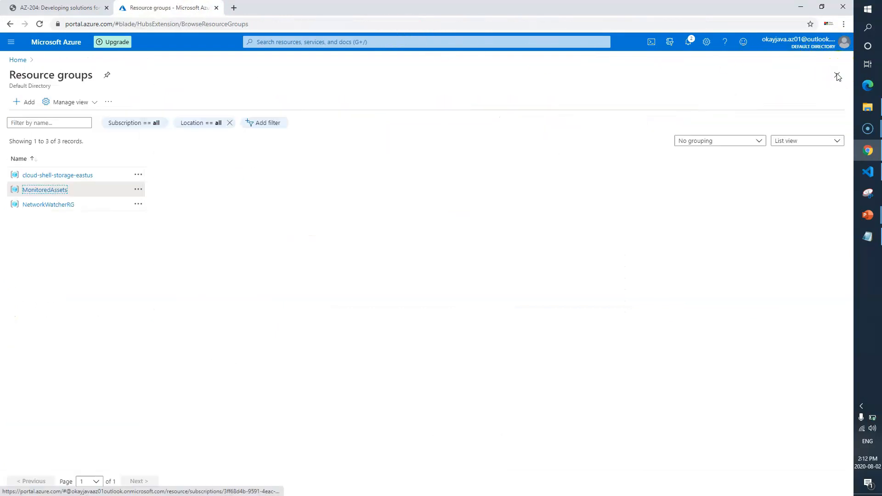
pyautogui.click(838, 75)
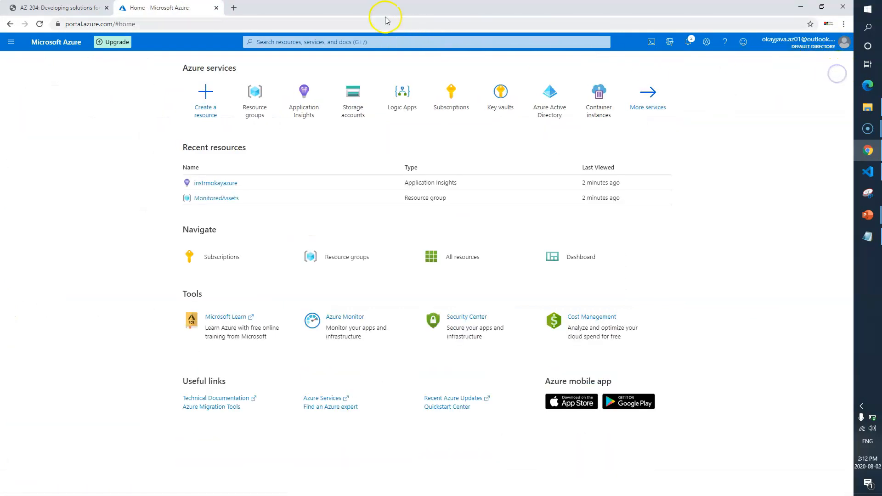
pyautogui.click(378, 42)
pyautogui.write('web app')
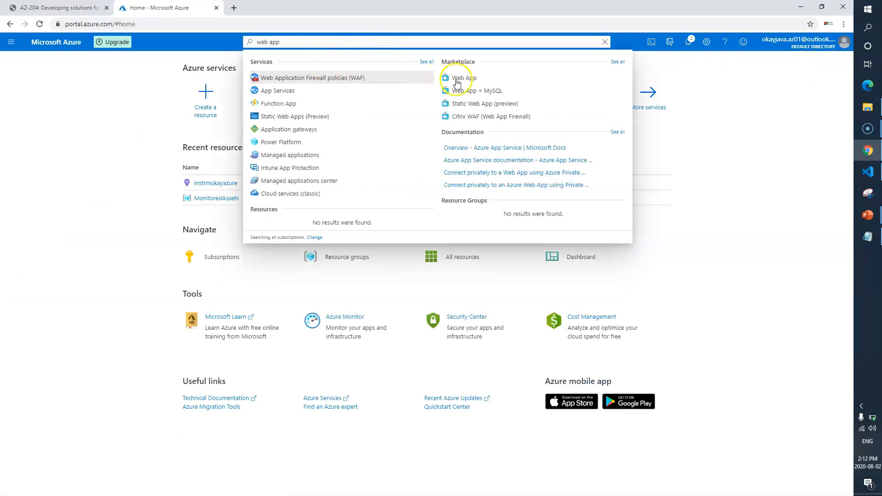
pyautogui.click(478, 81)
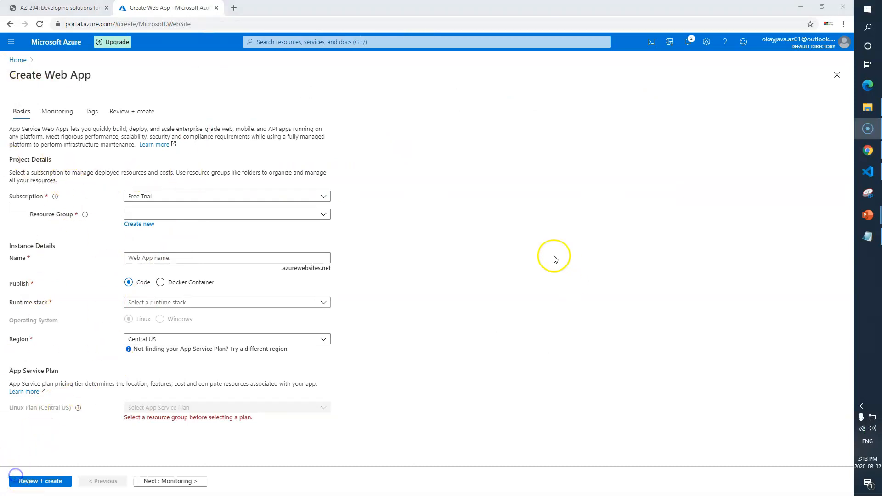
# Read the lab's Basics tab settings for the web app and copy the smpapi name prefix.
pyautogui.click(73, 8)
pyautogui.click(566, 349)
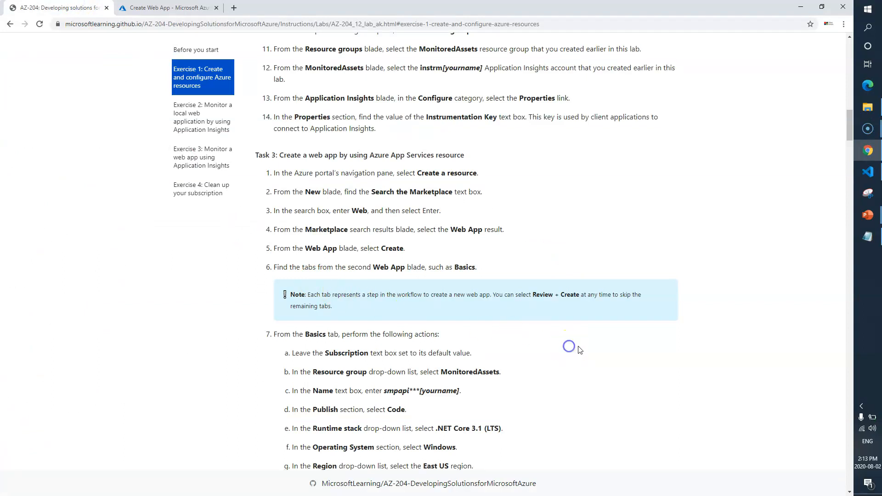
pyautogui.scroll(-2, 570, 348)
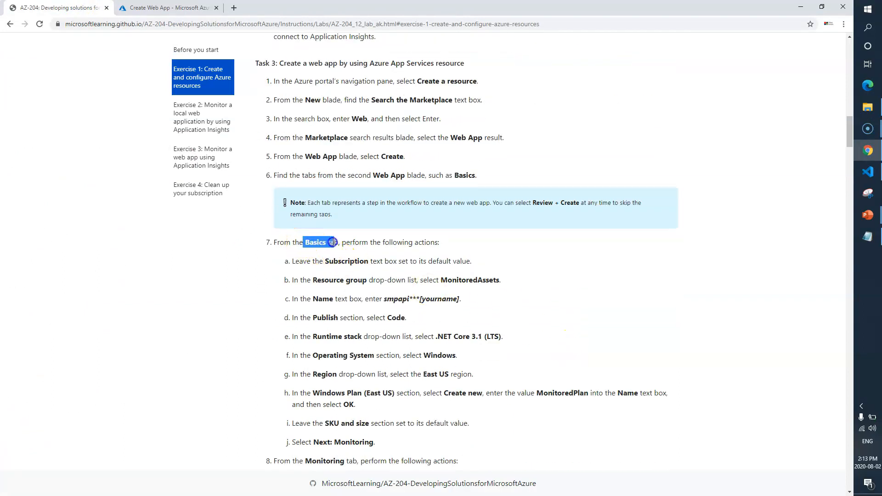
pyautogui.moveTo(326, 261); pyautogui.dragTo(350, 281)
pyautogui.moveTo(441, 280); pyautogui.dragTo(487, 282)
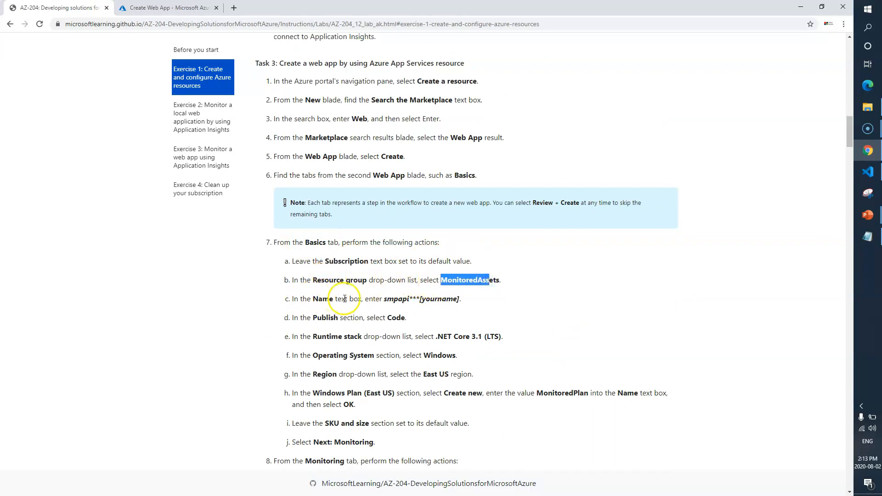
pyautogui.doubleClick(397, 297)
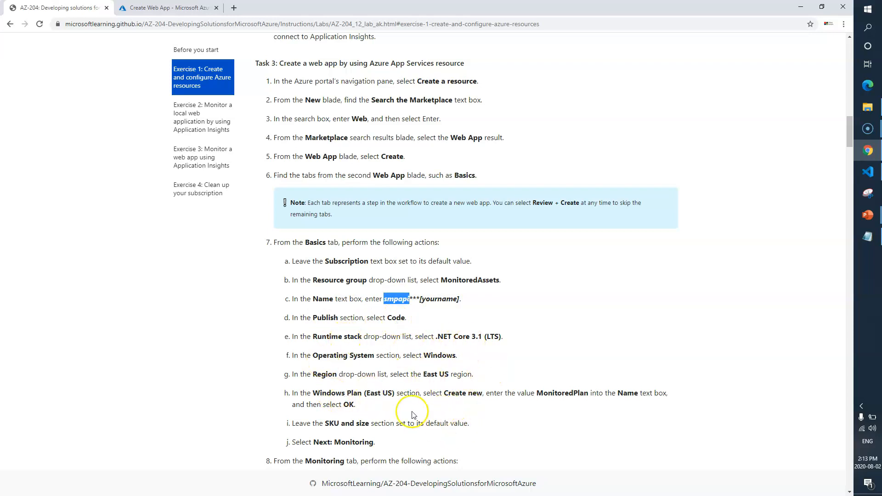
# Select the MonitoredAssets resource group and name the web app smpapiokayazue.
pyautogui.click(169, 7)
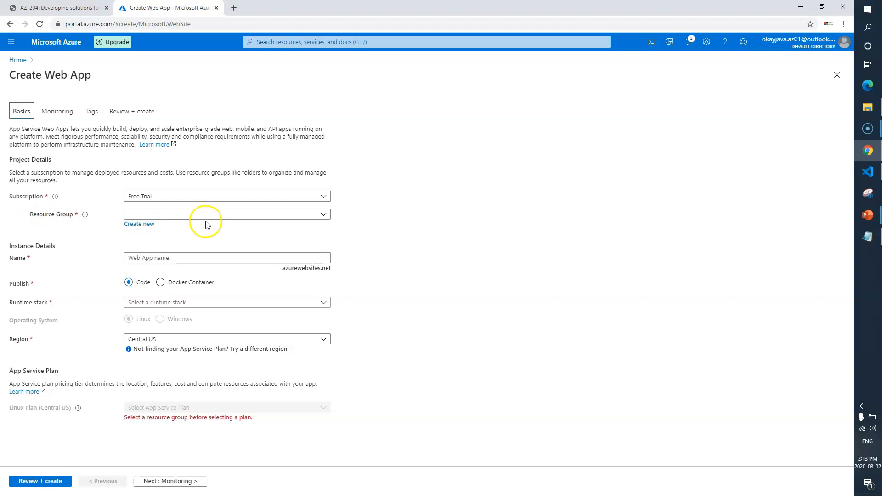
pyautogui.click(328, 215)
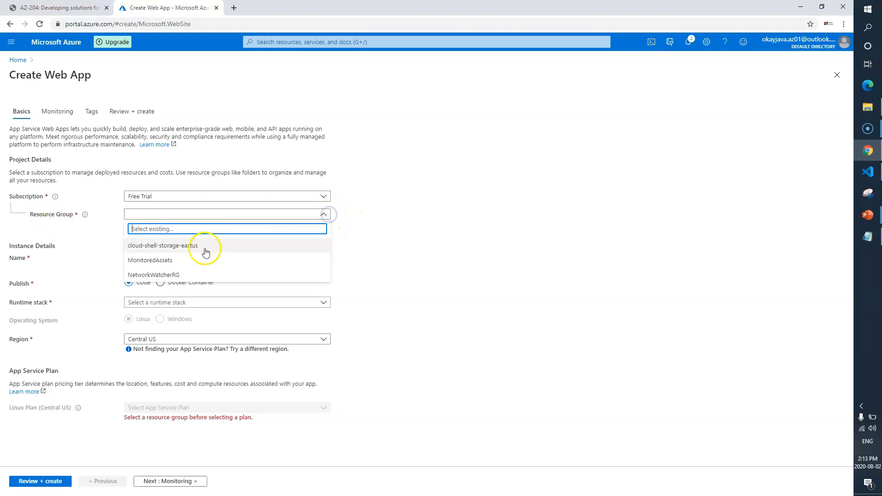
pyautogui.click(197, 258)
pyautogui.click(189, 258)
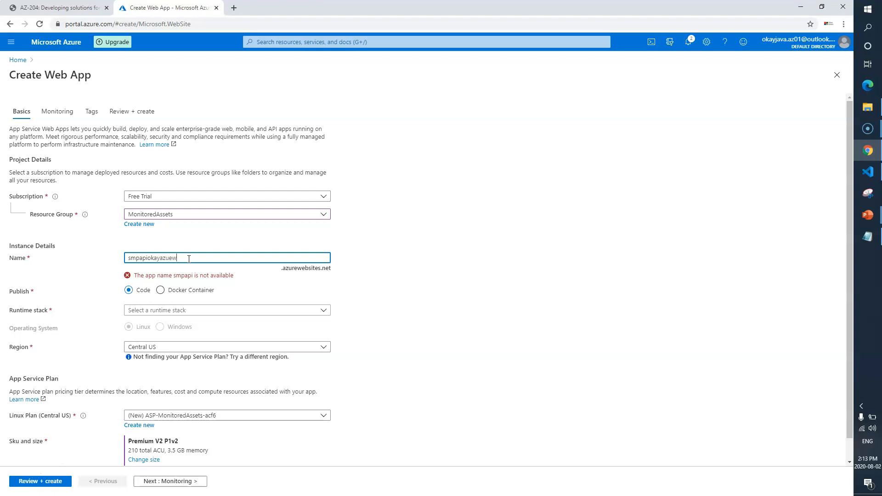
pyautogui.press('BackSpace')
pyautogui.click(475, 303)
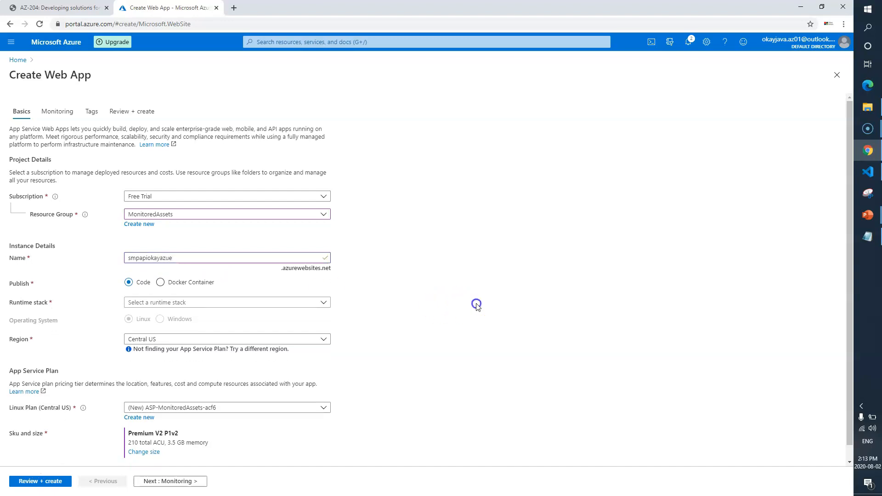
# Set the runtime stack to .NET Core 3.1 (LTS) and the region to East US.
pyautogui.click(188, 303)
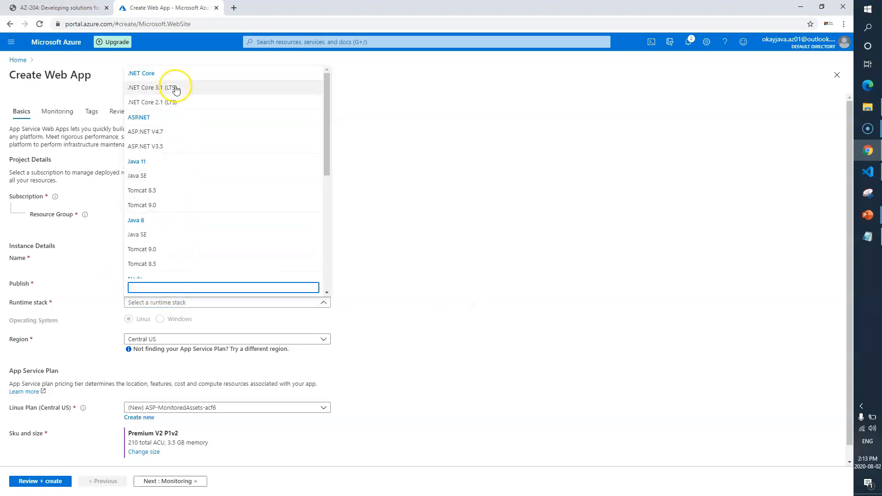
pyautogui.click(177, 87)
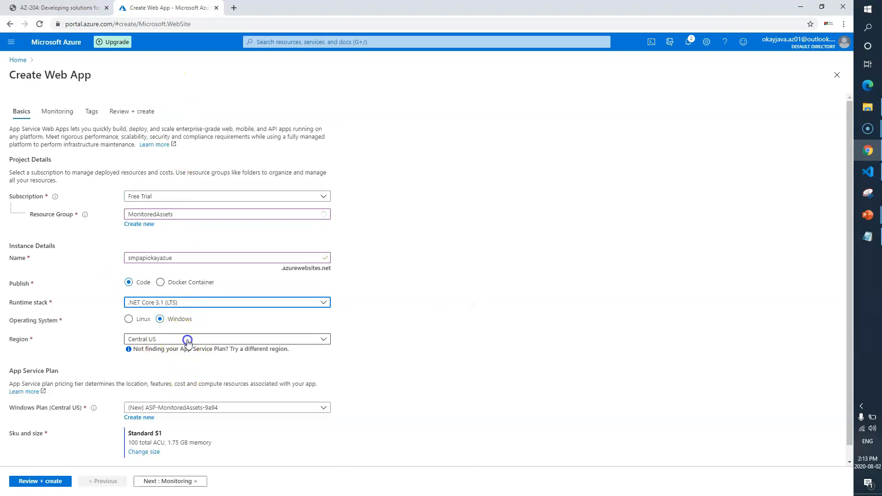
pyautogui.click(185, 339)
pyautogui.click(165, 219)
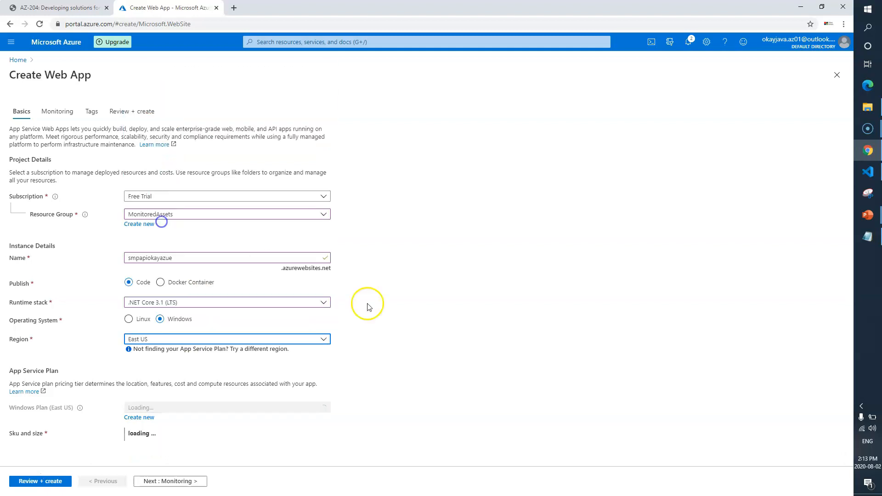
pyautogui.scroll(-1, 462, 338)
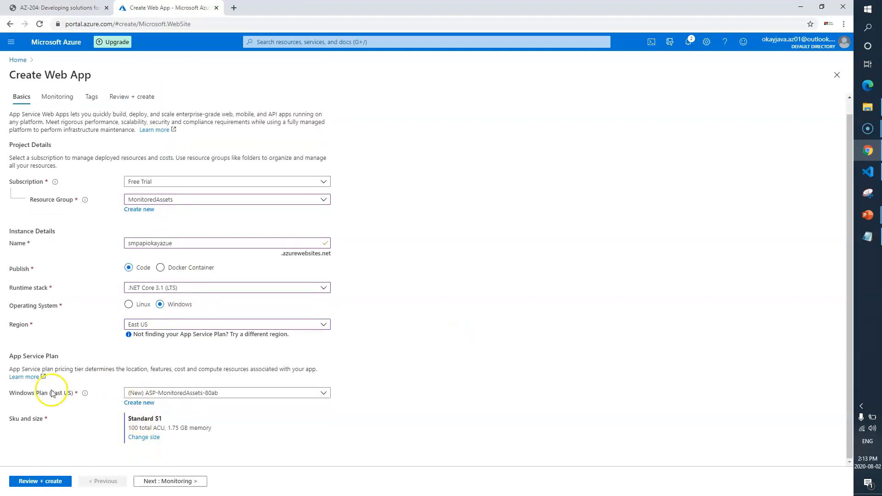
# Create a new Windows App Service plan named MonitoredPlan, copying the name from the lab.
pyautogui.click(59, 7)
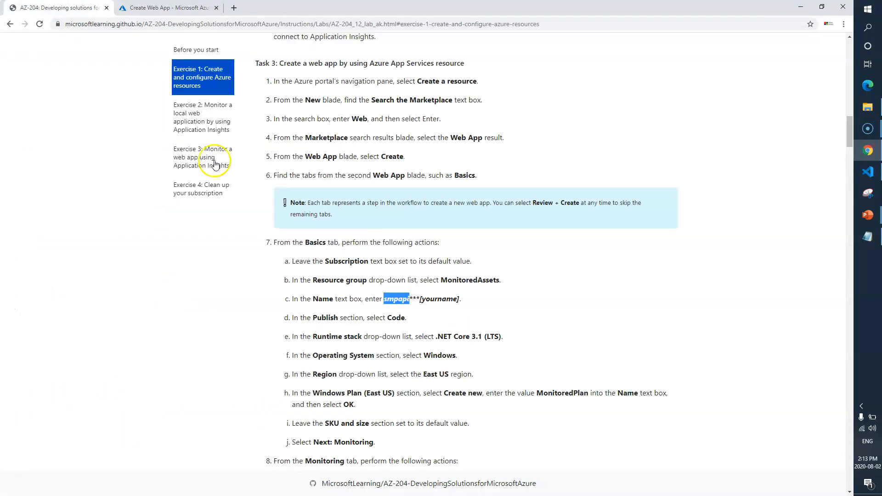
pyautogui.scroll(-1, 473, 363)
pyautogui.doubleClick(565, 347)
pyautogui.hotkey('ctrl', 'c')
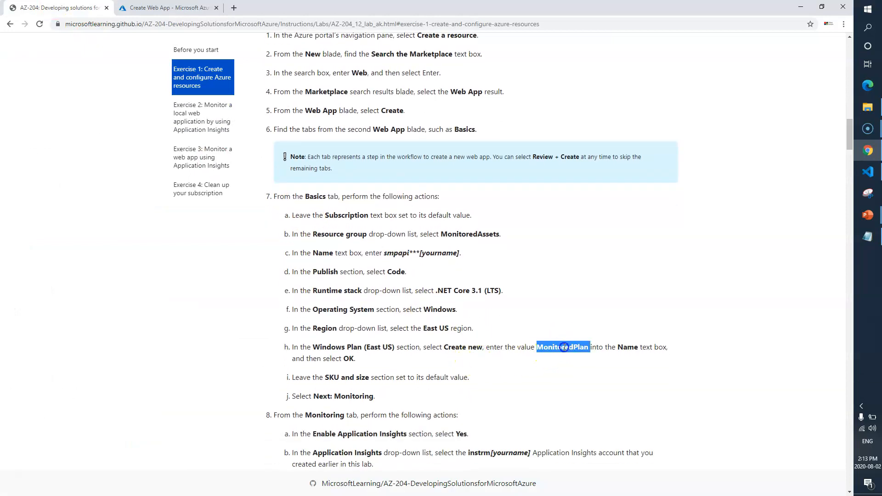
pyautogui.click(202, 8)
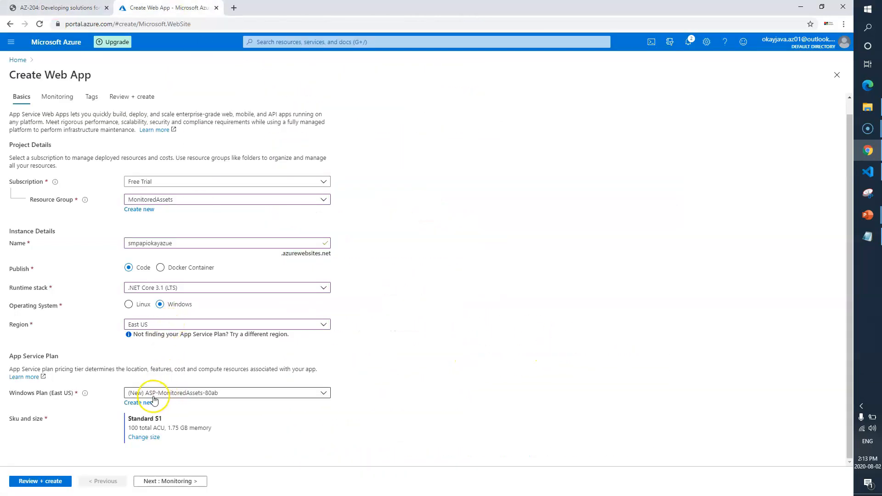
pyautogui.click(145, 403)
pyautogui.hotkey('ctrl', 'v')
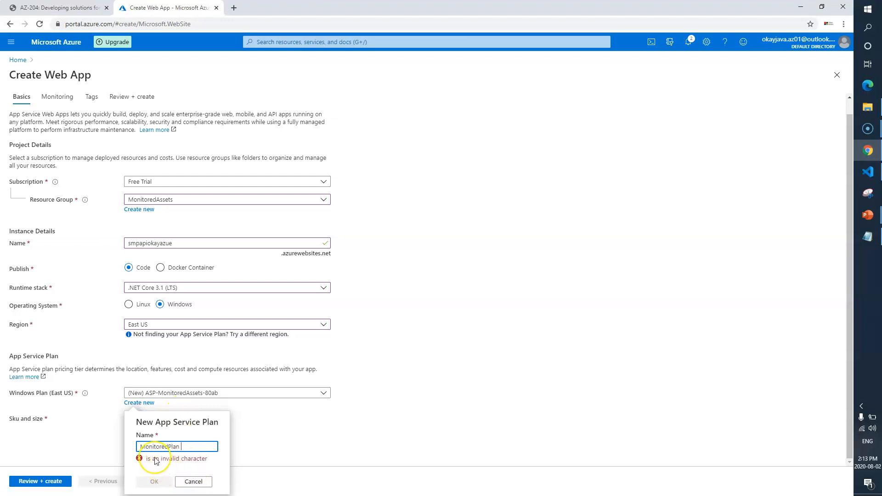
pyautogui.click(155, 470)
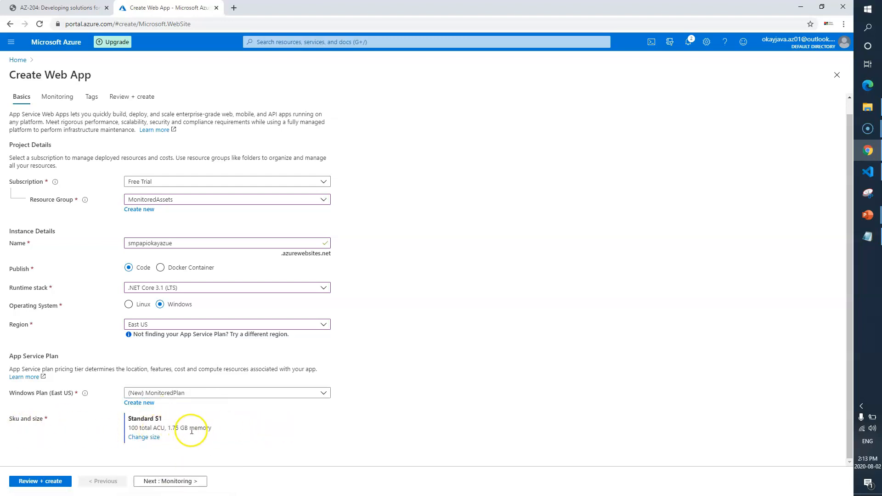
# On the Monitoring tab, choose the existing instrmokayazure Application Insights resource, checking the lab's instructions.
pyautogui.click(186, 481)
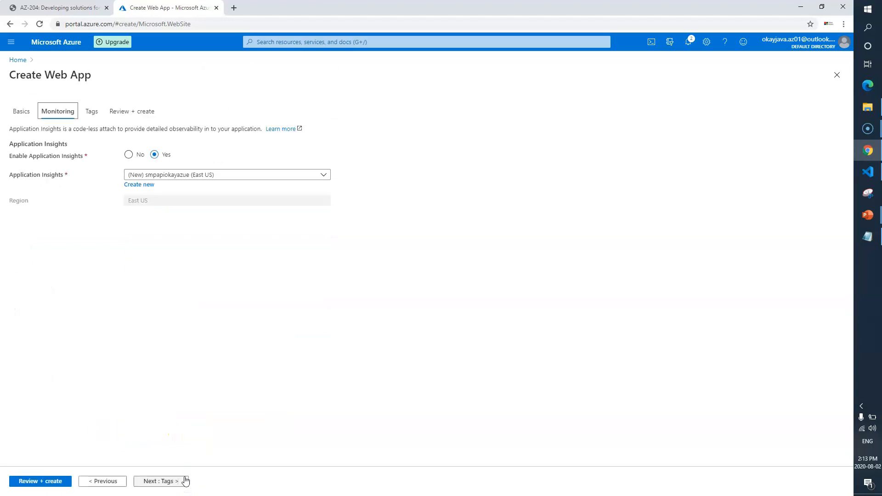
pyautogui.click(48, 7)
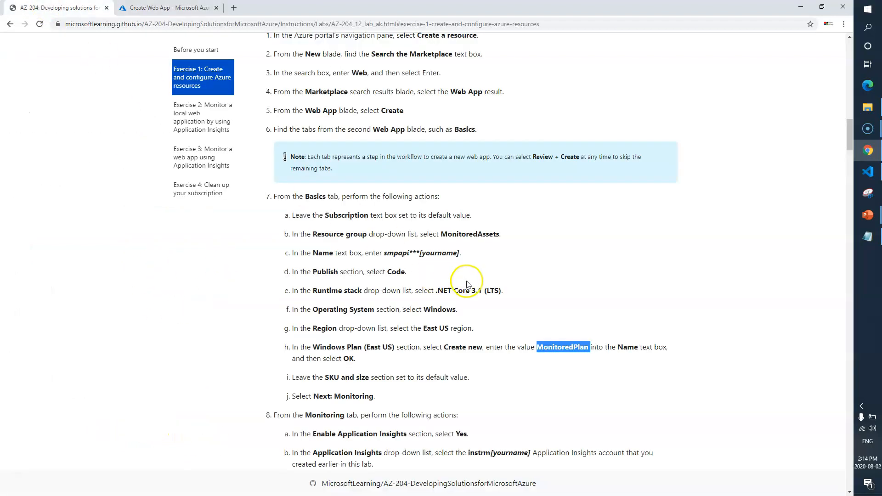
pyautogui.scroll(-2, 467, 284)
pyautogui.scroll(-1, 373, 315)
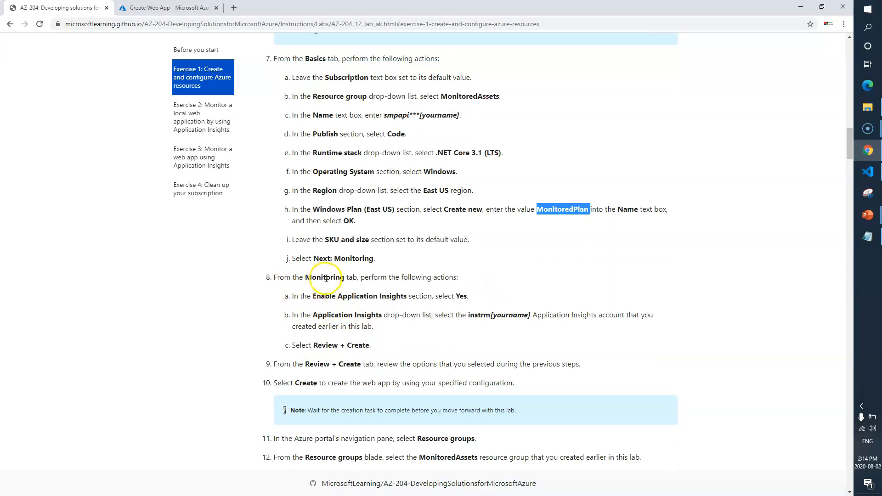
pyautogui.moveTo(316, 296); pyautogui.dragTo(405, 296)
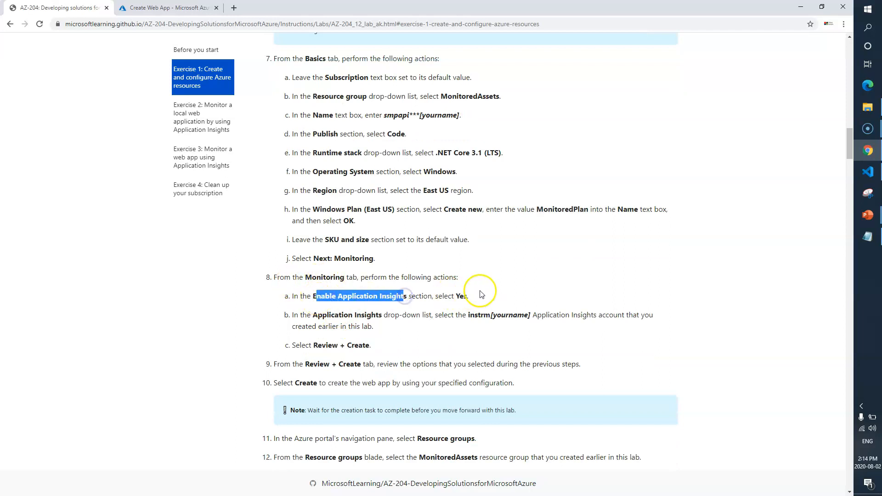
pyautogui.doubleClick(478, 315)
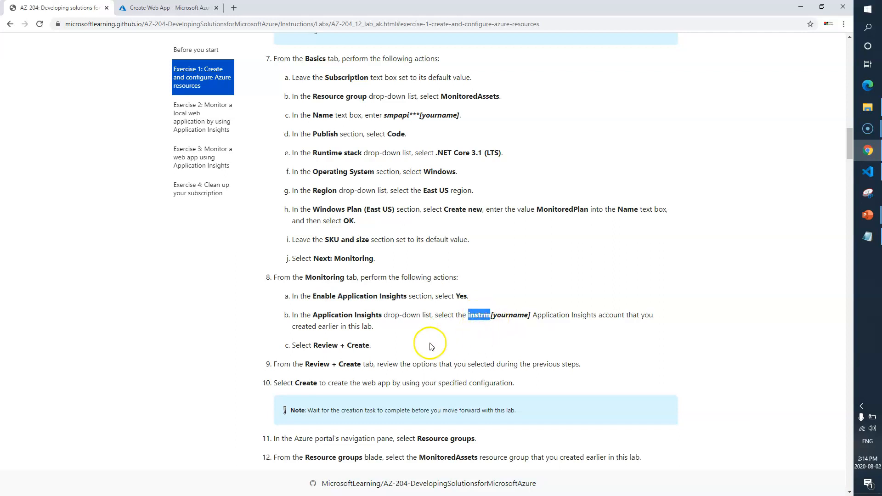
pyautogui.click(173, 8)
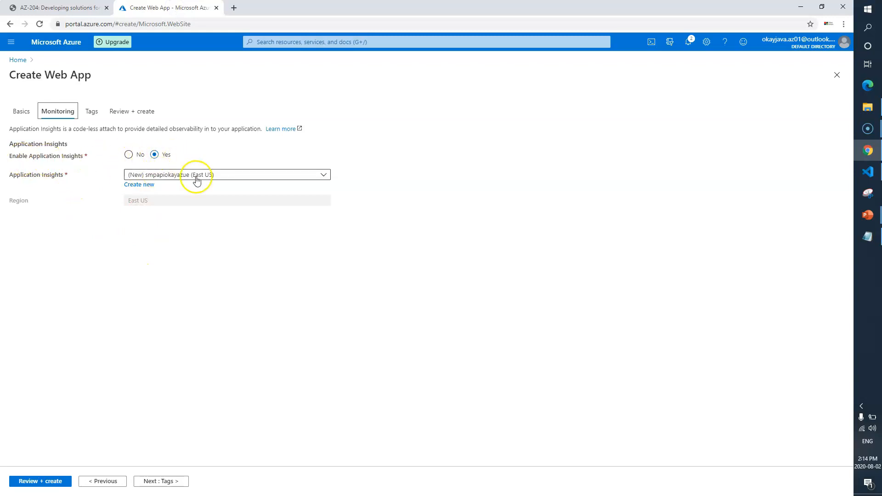
pyautogui.click(324, 176)
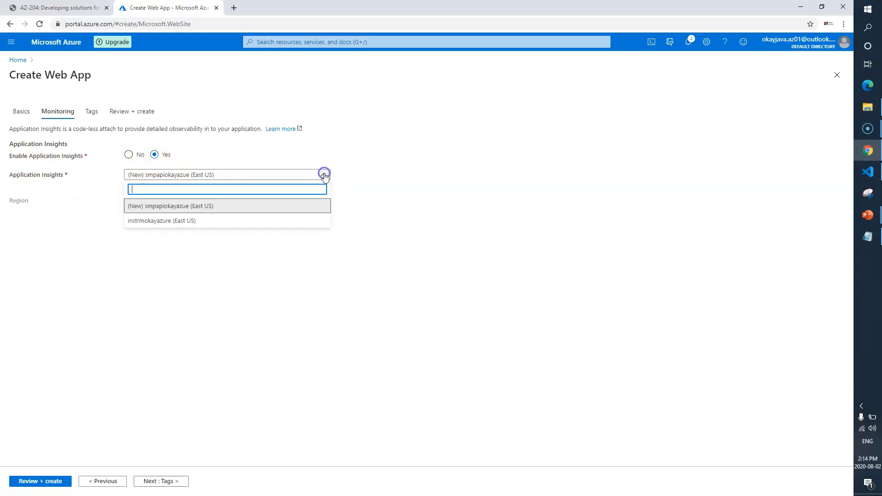
pyautogui.click(162, 220)
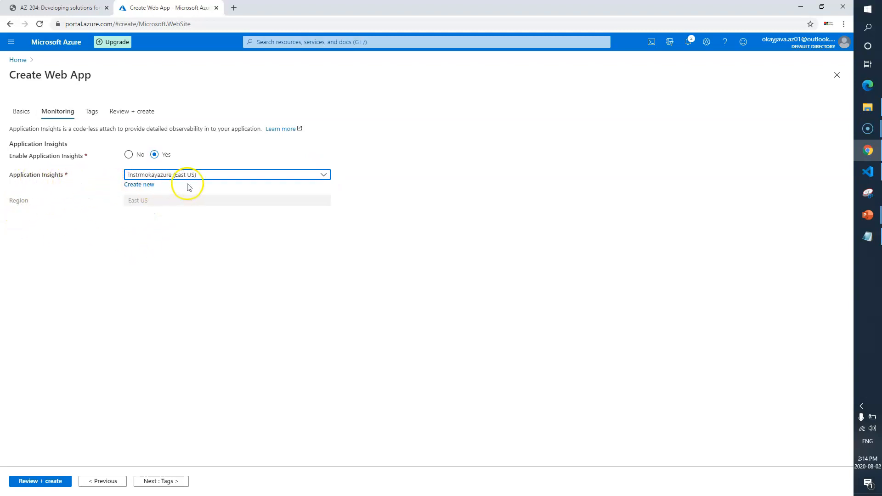
# Review and create the web app, then close the deployment page and return to the lab instructions.
pyautogui.click(163, 482)
pyautogui.click(169, 482)
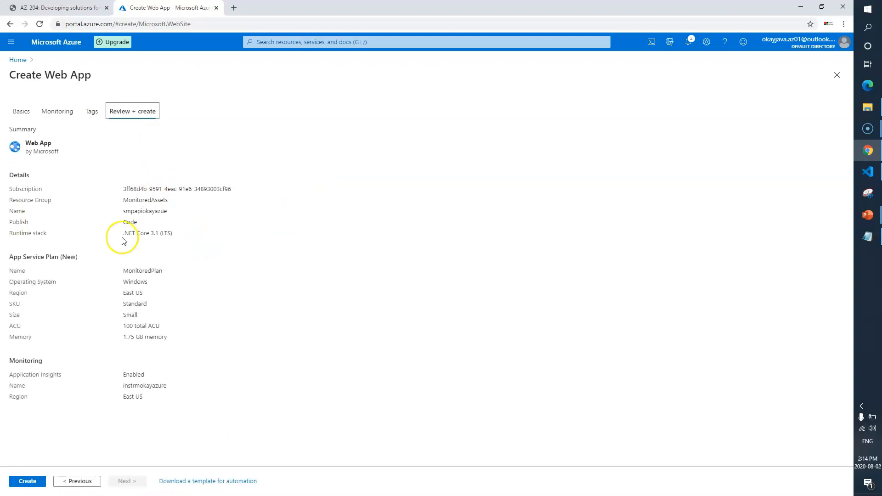
pyautogui.click(28, 482)
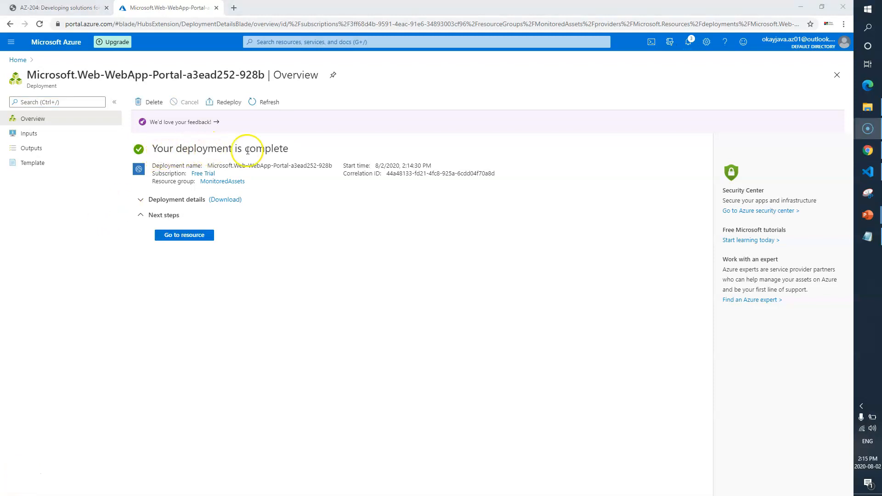
pyautogui.click(837, 75)
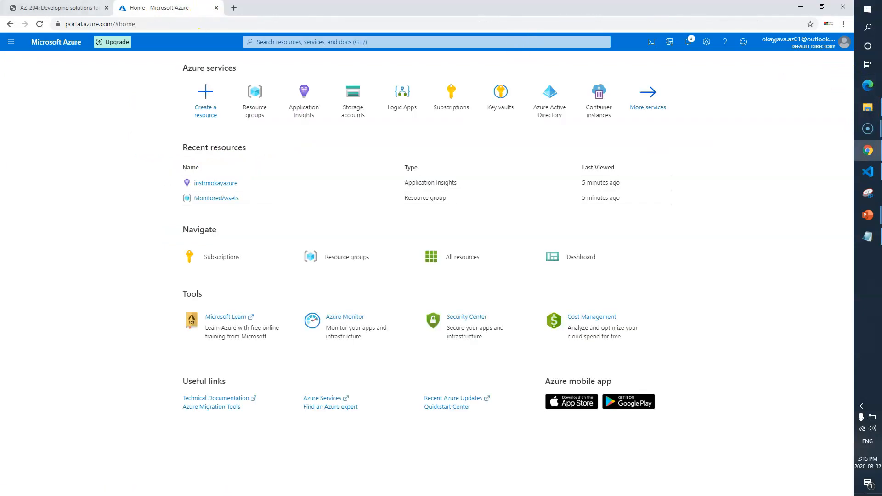
pyautogui.click(59, 7)
pyautogui.scroll(-1, 244, 366)
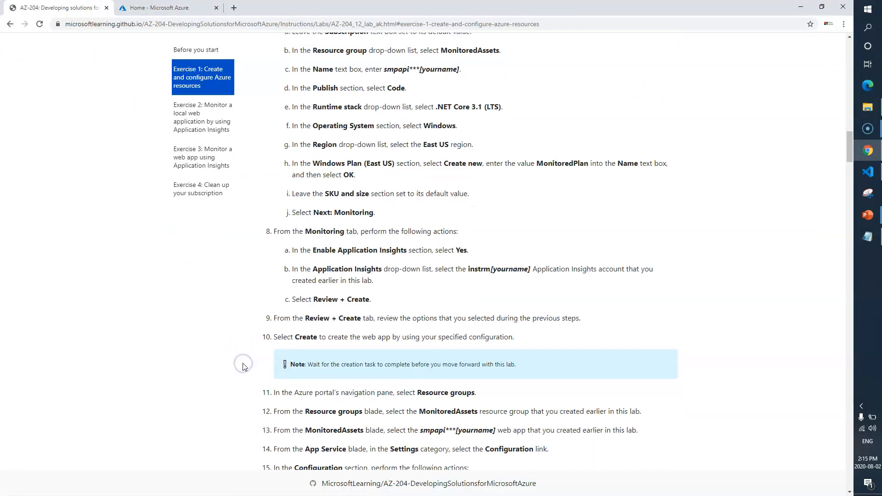
# Read the lab steps for opening the web app's Configuration page from the MonitoredAssets resource group.
pyautogui.scroll(-1, 244, 367)
pyautogui.moveTo(489, 290); pyautogui.dragTo(329, 290)
pyautogui.click(188, 360)
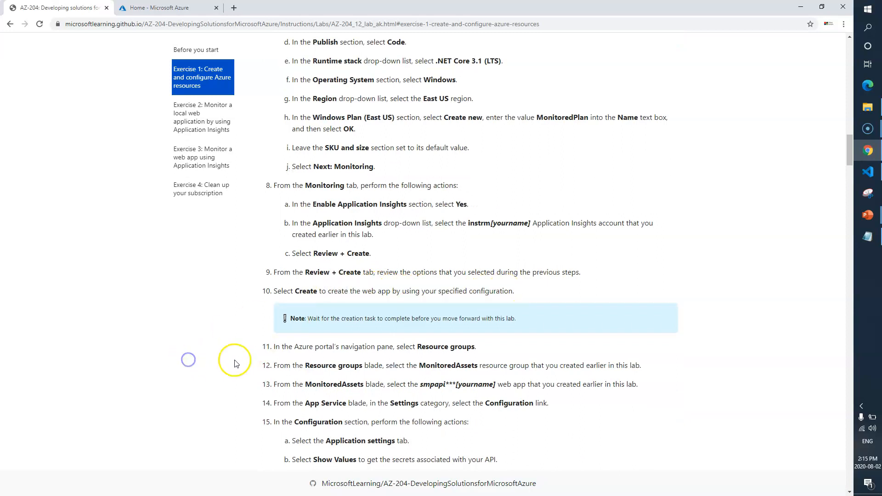
pyautogui.scroll(-2, 275, 340)
pyautogui.moveTo(417, 255); pyautogui.dragTo(469, 255)
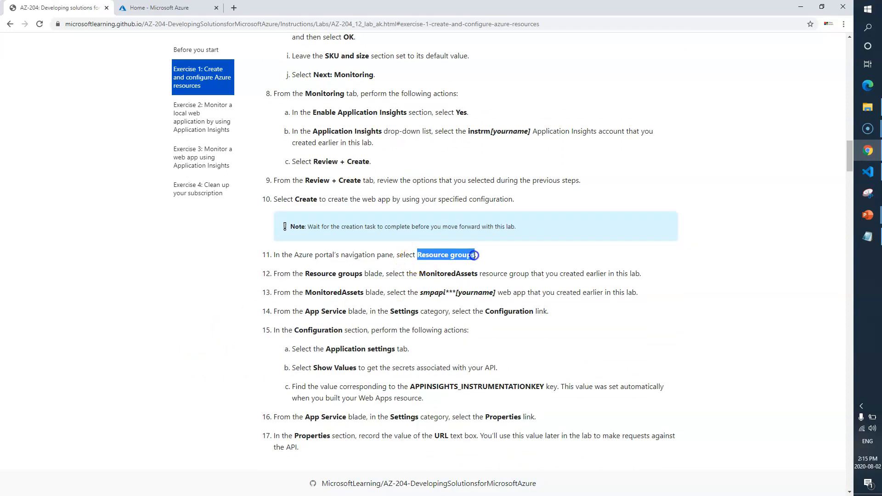
pyautogui.click(431, 273)
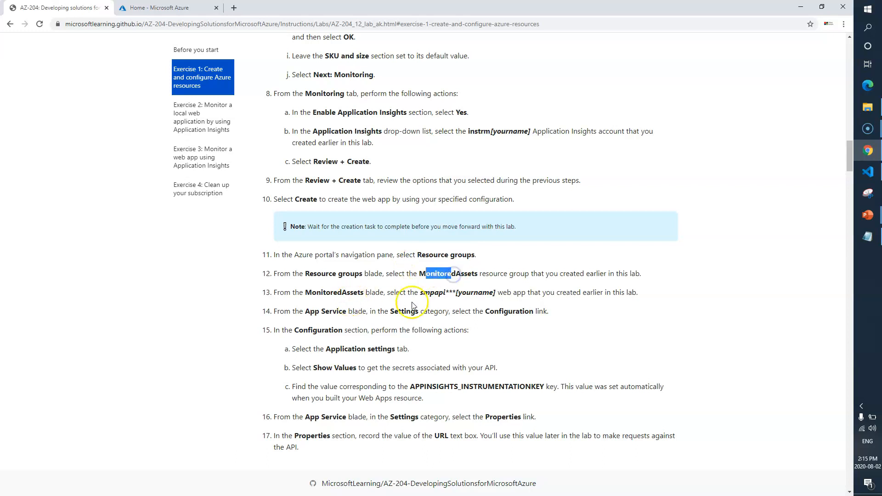
pyautogui.moveTo(419, 292); pyautogui.dragTo(439, 292)
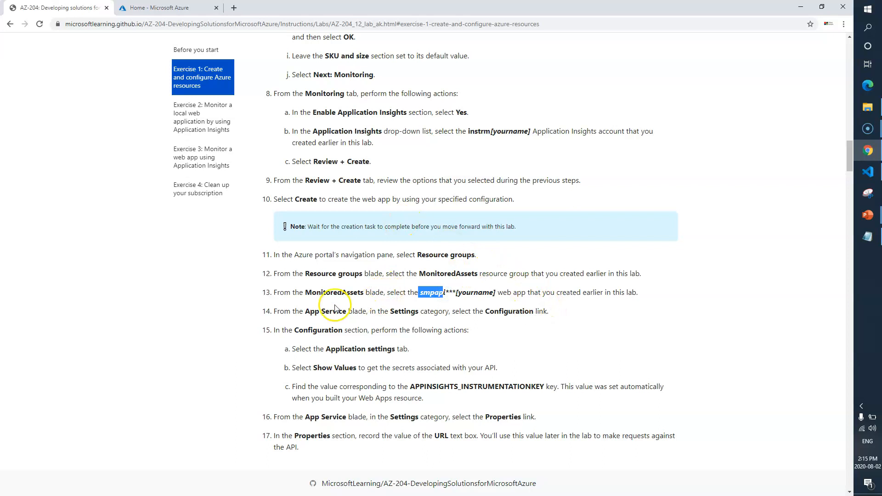
pyautogui.moveTo(496, 312); pyautogui.dragTo(509, 312)
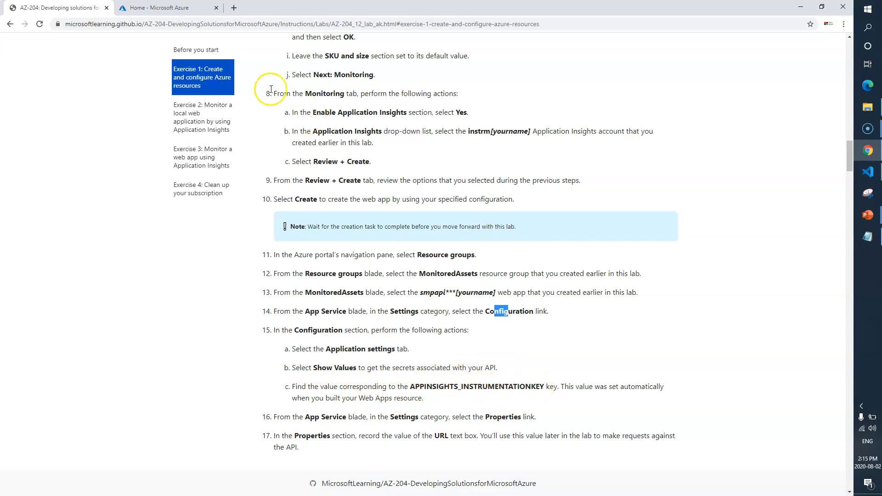
# Open the smpapiokayazue web app's Configuration in MonitoredAssets and reveal the APPINSIGHTS_INSTRUMENTATIONKEY value.
pyautogui.hotkey('ctrl', 'Tab')
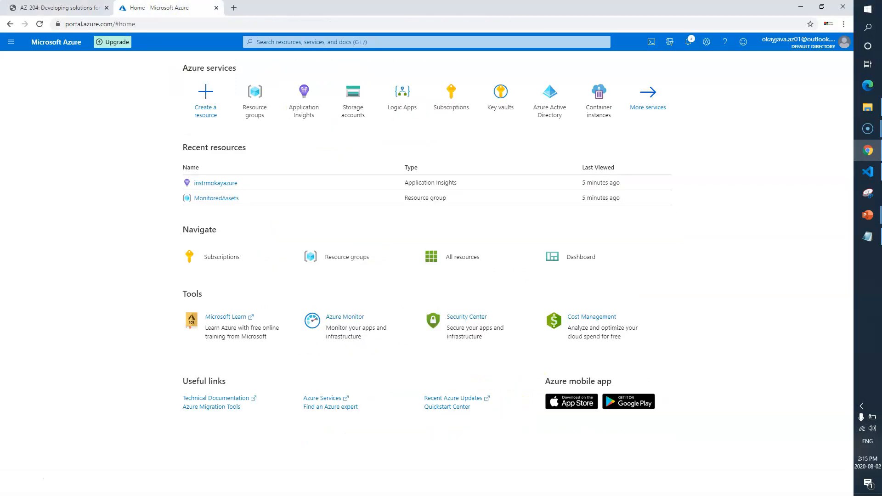
pyautogui.click(263, 94)
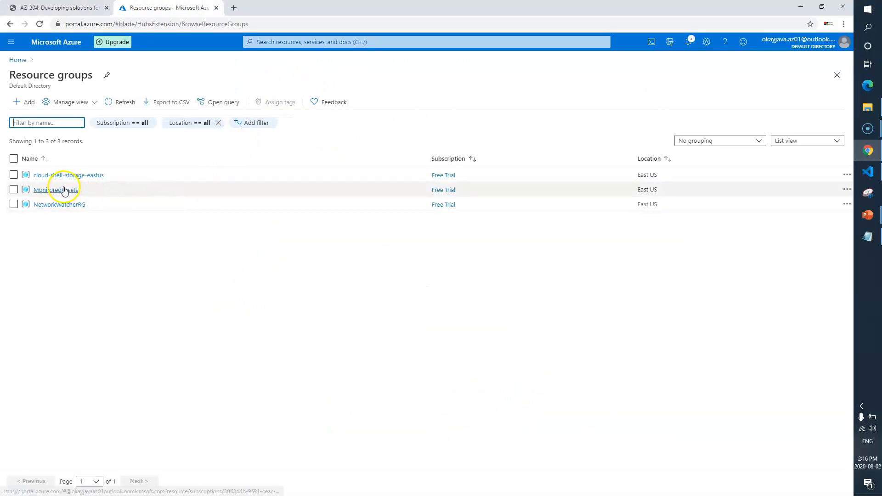
pyautogui.click(65, 188)
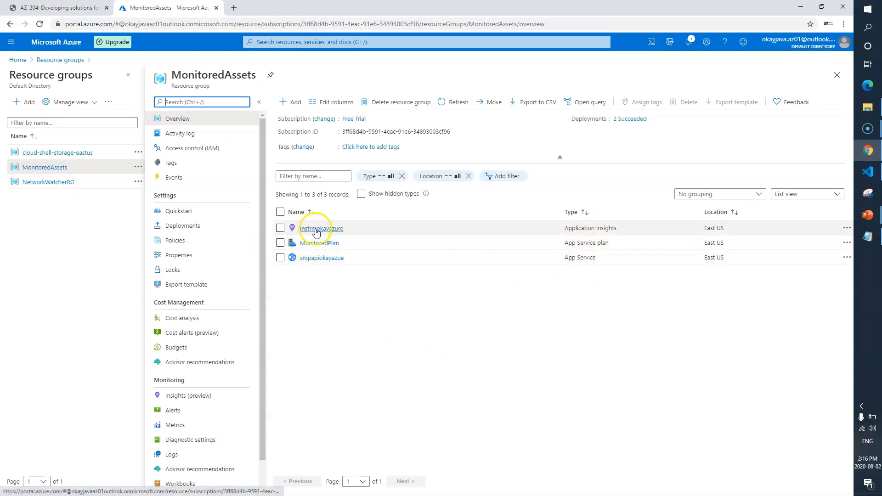
pyautogui.click(319, 259)
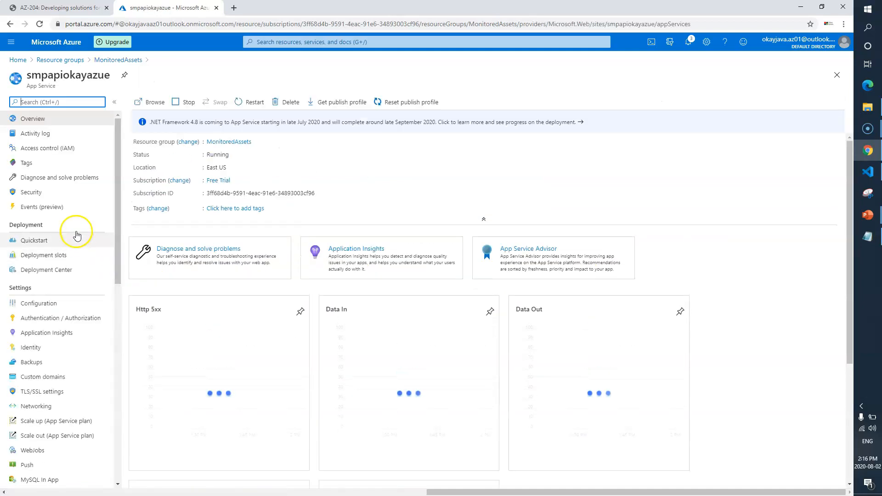
pyautogui.click(49, 303)
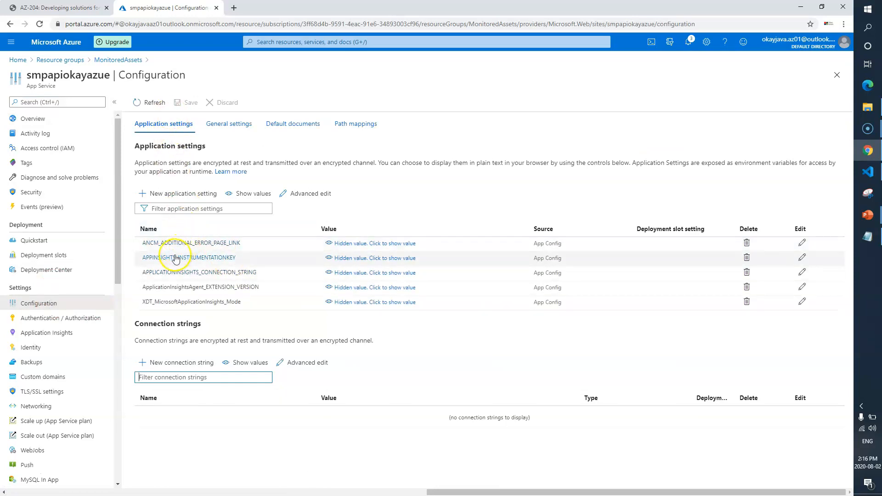
pyautogui.click(330, 259)
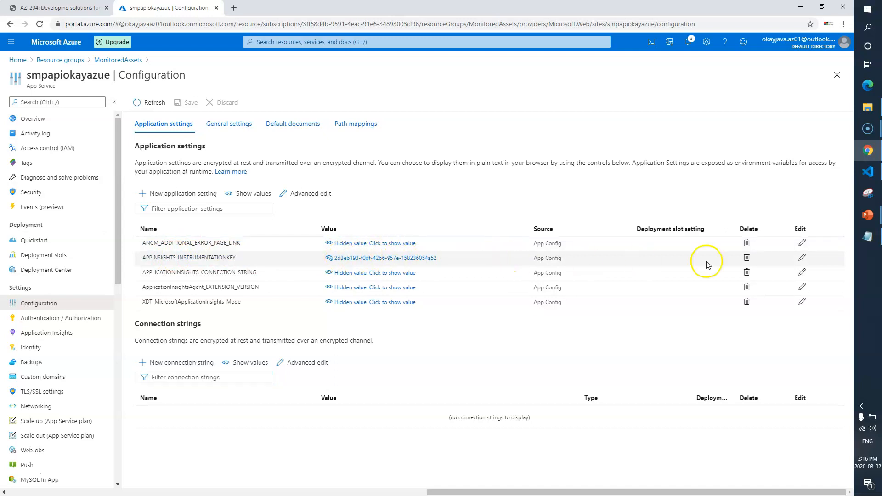
# Bring up the Notepad holding the saved instrumentation key, reposition it and select the key.
pyautogui.click(868, 236)
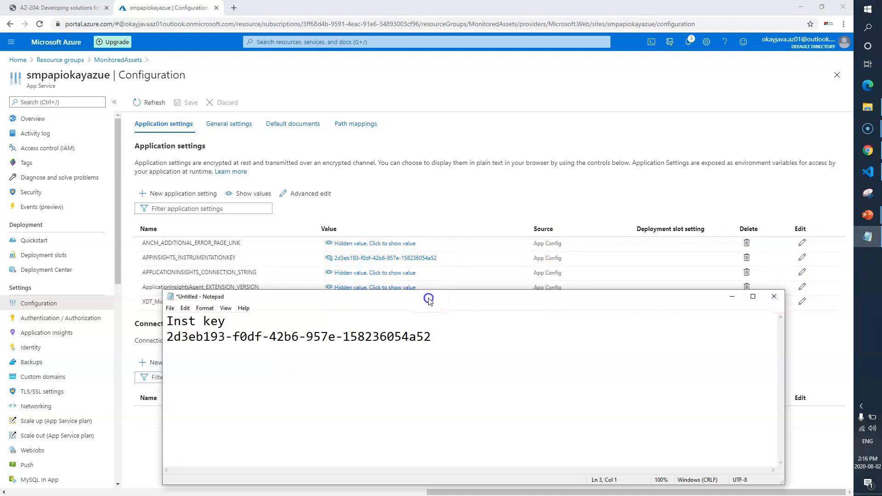
pyautogui.moveTo(429, 299); pyautogui.dragTo(440, 314)
pyautogui.moveTo(480, 351); pyautogui.dragTo(180, 356)
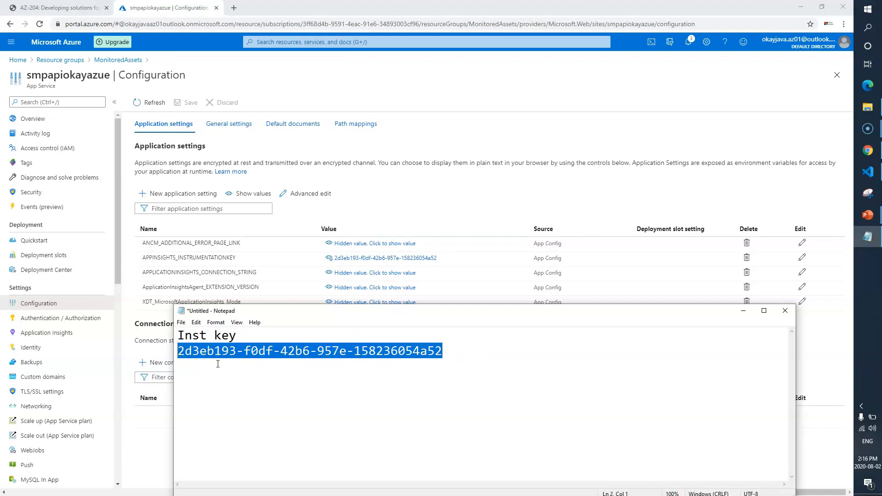
# Read the lab steps on finding the instrumentation key and recording the web app's URL.
pyautogui.click(57, 8)
pyautogui.scroll(-2, 441, 287)
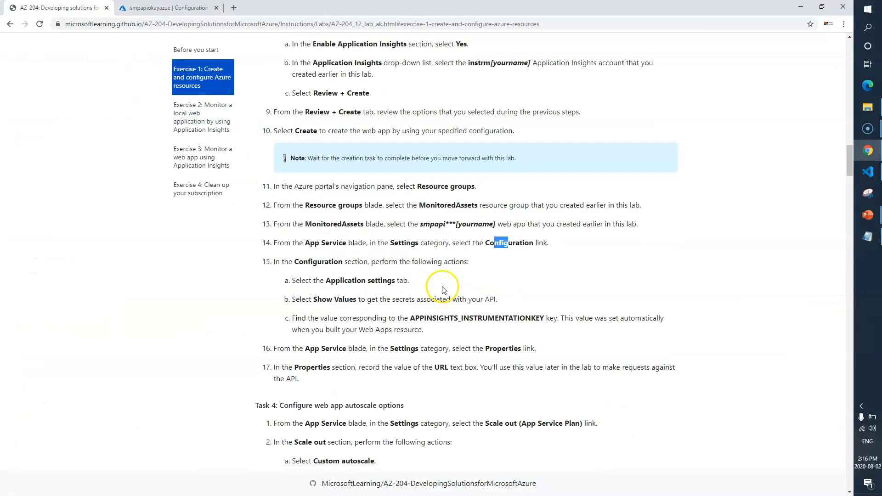
pyautogui.moveTo(370, 326); pyautogui.dragTo(505, 338)
pyautogui.moveTo(282, 328); pyautogui.dragTo(484, 325)
pyautogui.moveTo(369, 344); pyautogui.dragTo(465, 344)
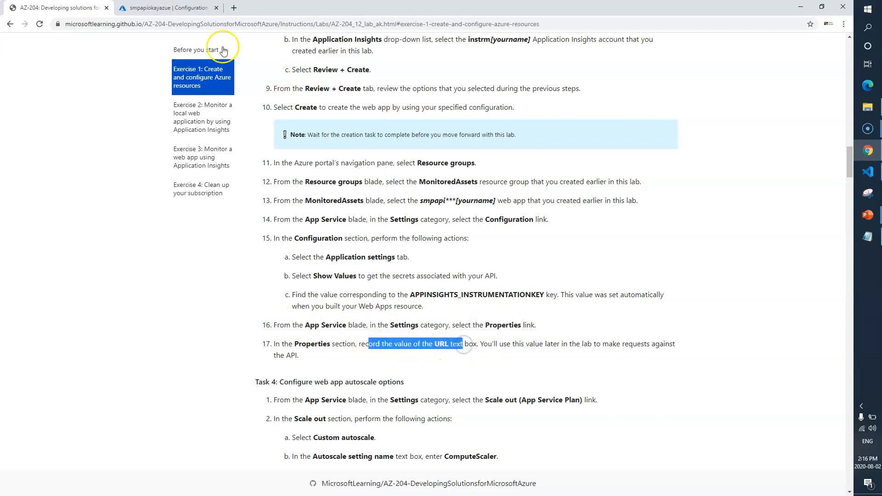
# Open the web app's Properties, copy its URL and paste it into Notepad.
pyautogui.click(162, 8)
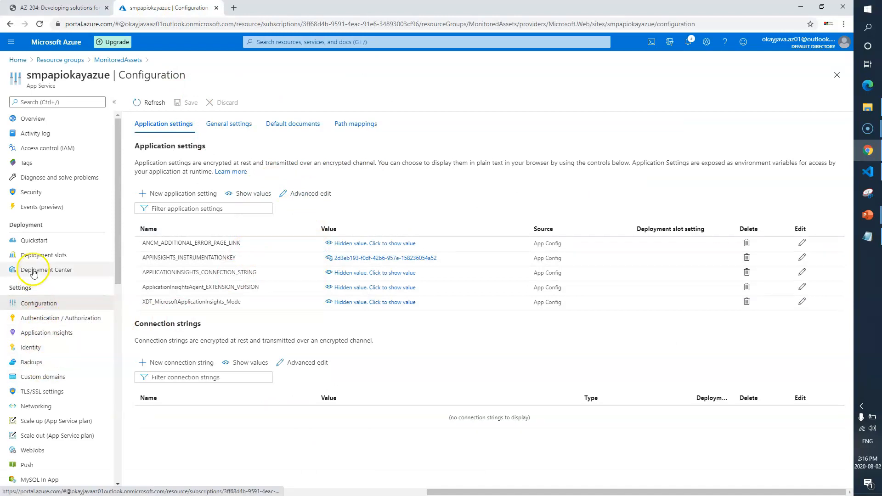
pyautogui.scroll(-2, 53, 282)
pyautogui.click(42, 406)
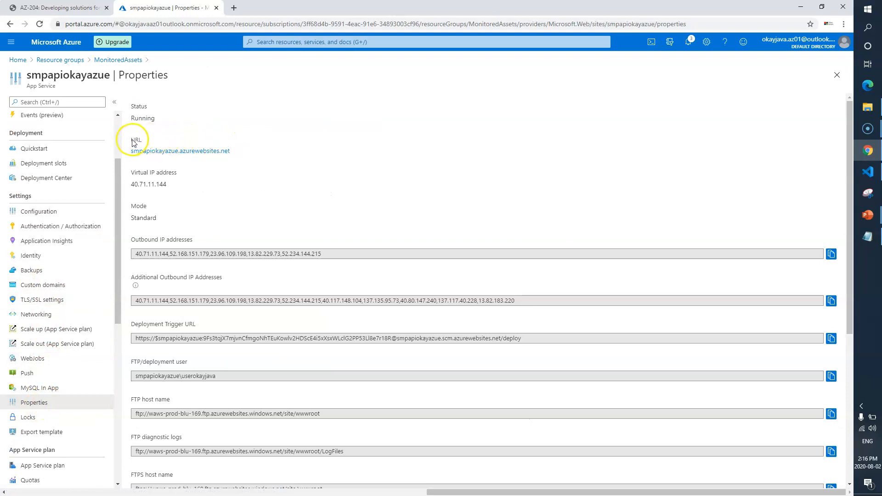
pyautogui.moveTo(130, 140); pyautogui.dragTo(230, 150)
pyautogui.hotkey('ctrl', 'c')
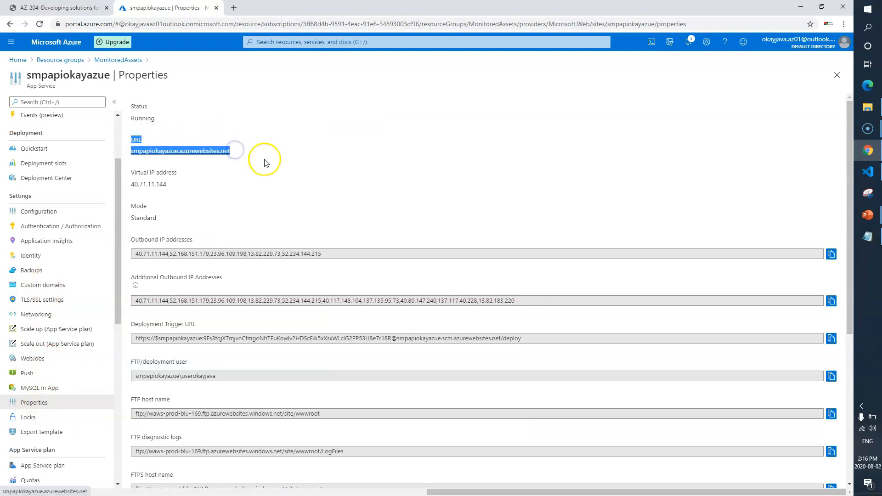
pyautogui.click(867, 236)
pyautogui.click(478, 355)
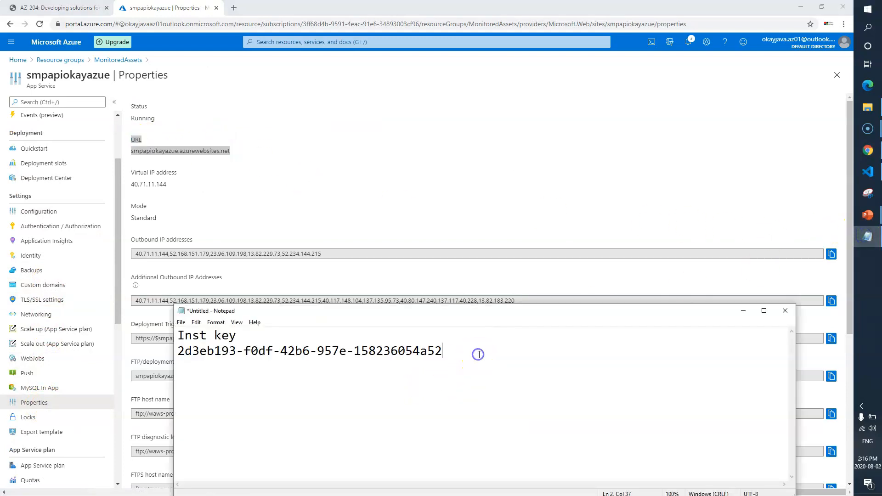
pyautogui.hotkey('ctrl', 'v')
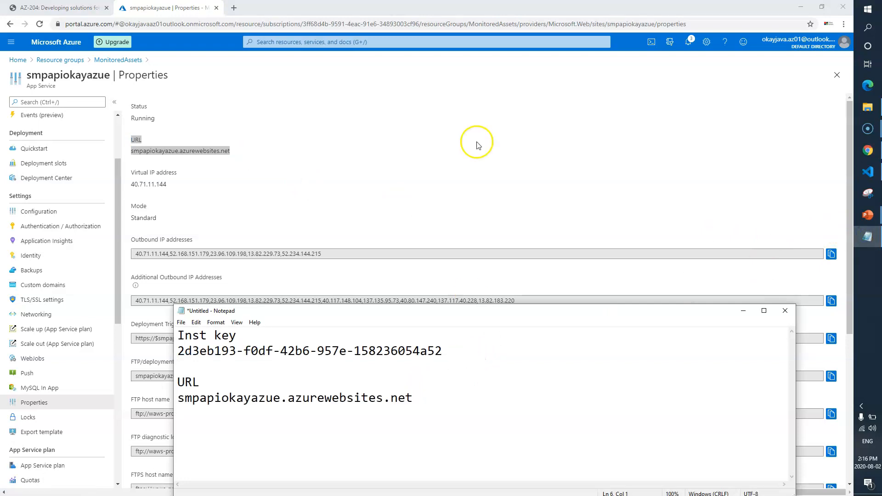
# Check Task 4 in the lab and open the web app's Scale out (App Service plan) page.
pyautogui.hotkey('alt', 'Tab')
pyautogui.click(59, 8)
pyautogui.scroll(-4, 221, 280)
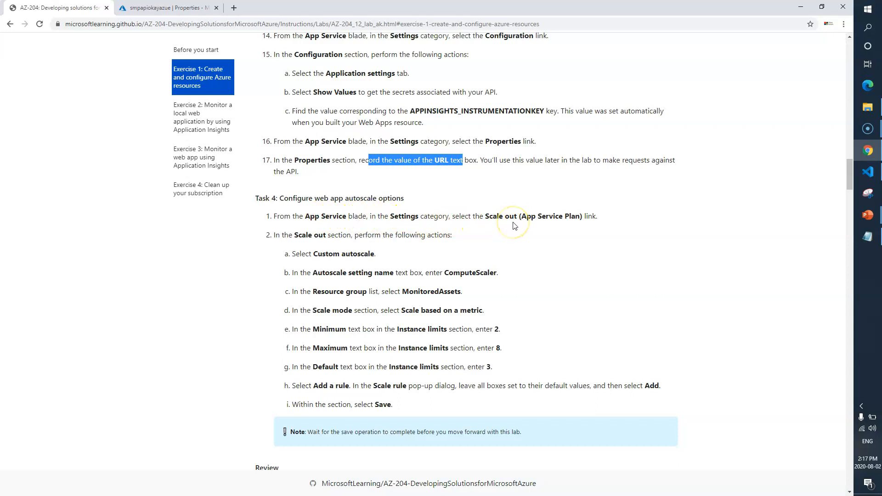
pyautogui.click(167, 8)
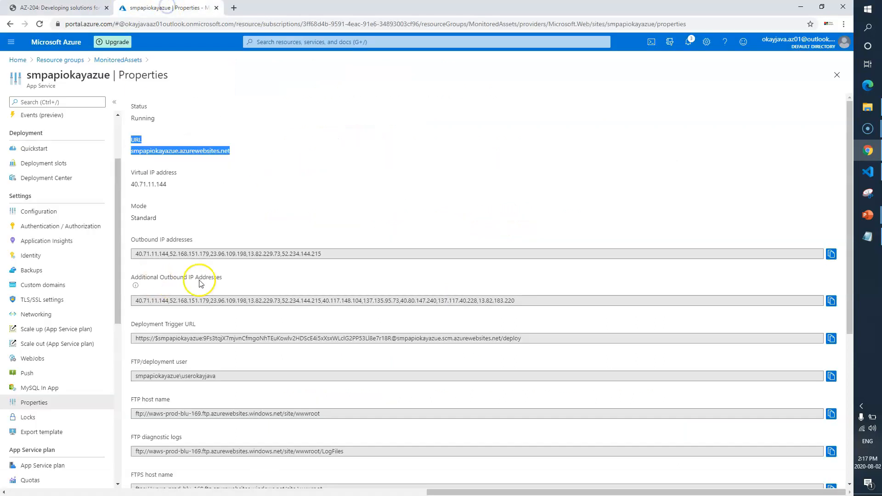
pyautogui.click(71, 348)
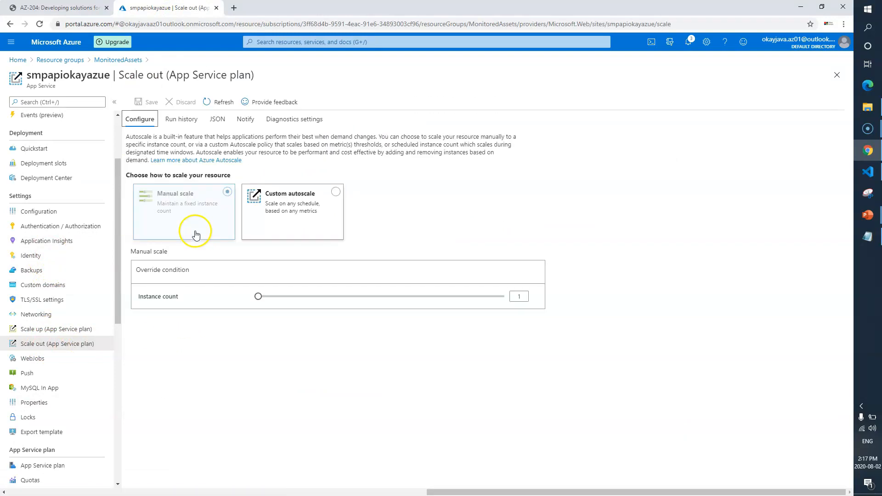
# Read the lab's scale-out instructions and copy the autoscale setting name ComputeScaler.
pyautogui.click(73, 8)
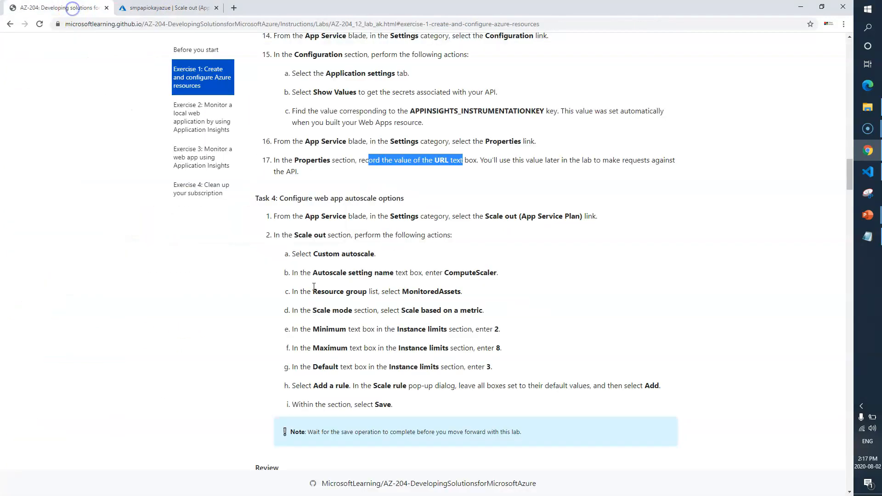
pyautogui.click(289, 236)
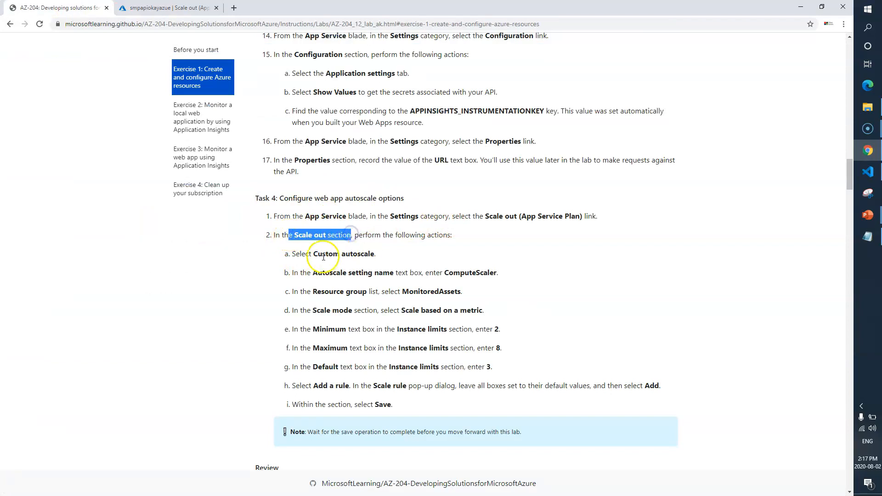
pyautogui.moveTo(318, 255); pyautogui.dragTo(350, 255)
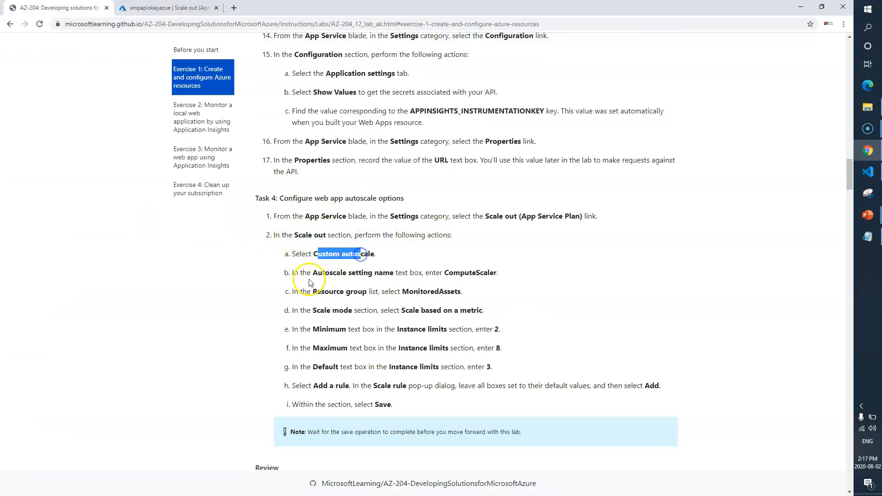
pyautogui.doubleClick(467, 273)
pyautogui.hotkey('ctrl', 'c')
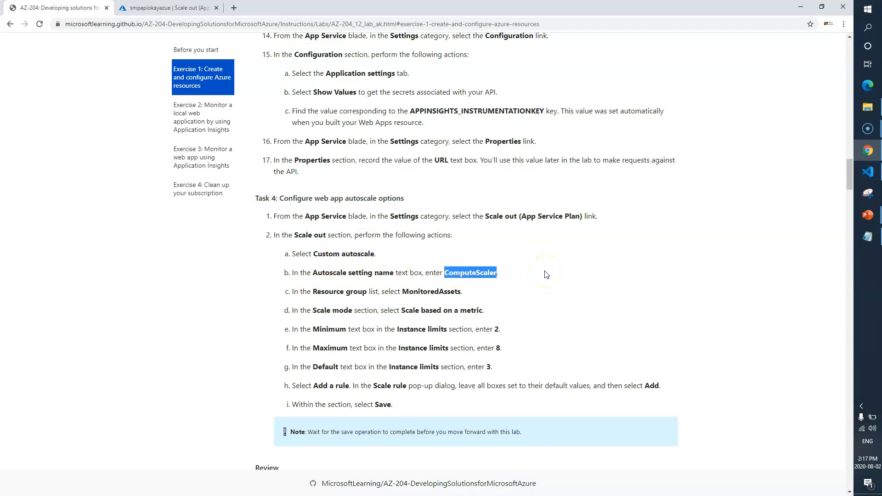
pyautogui.click(440, 291)
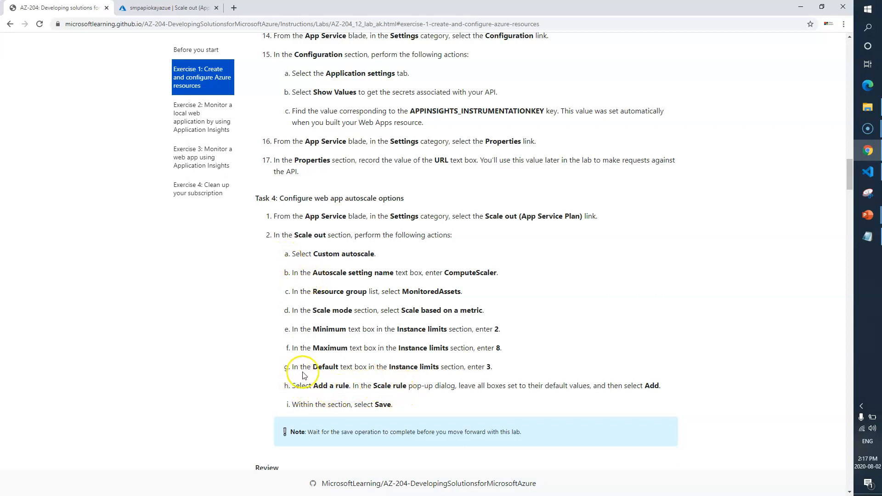
# Switch to Custom autoscale and name the autoscale setting ComputeScaler.
pyautogui.hotkey('ctrl', 'Tab')
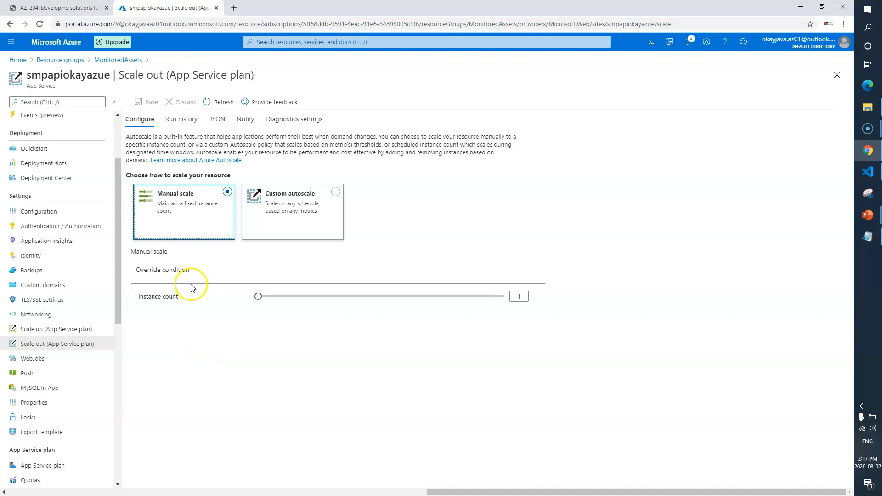
pyautogui.press('Right')
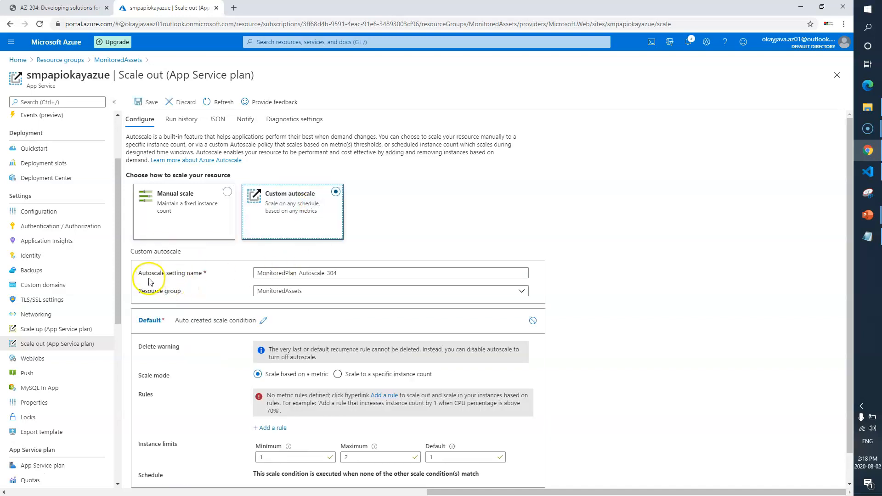
pyautogui.tripleClick(344, 273)
pyautogui.hotkey('ctrl', 'v')
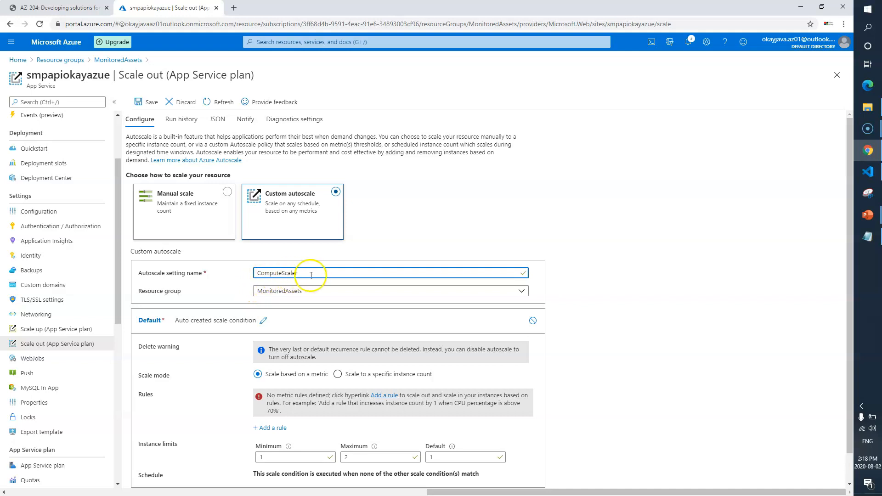
# Set the instance limits to a minimum of 2 and a maximum of 8.
pyautogui.scroll(-1, 295, 317)
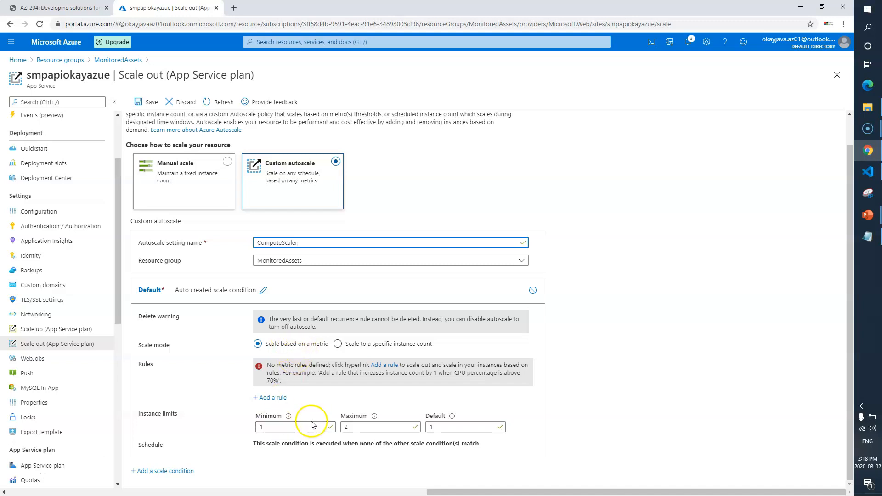
pyautogui.click(330, 426)
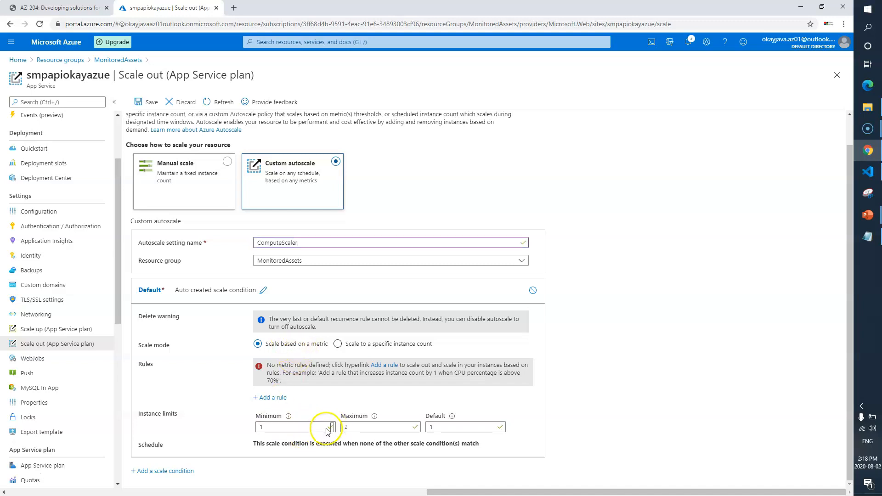
pyautogui.click(285, 426)
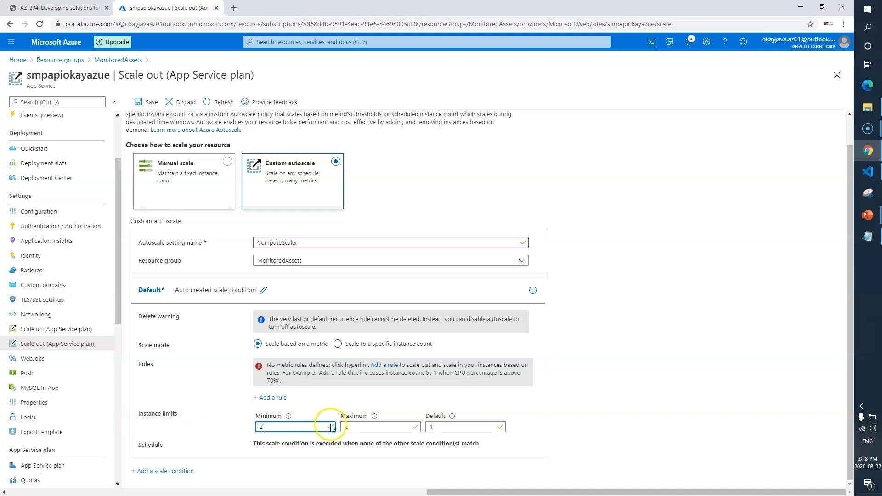
pyautogui.press('BackSpace')
pyautogui.write('2')
pyautogui.press('Tab')
pyautogui.write('8')
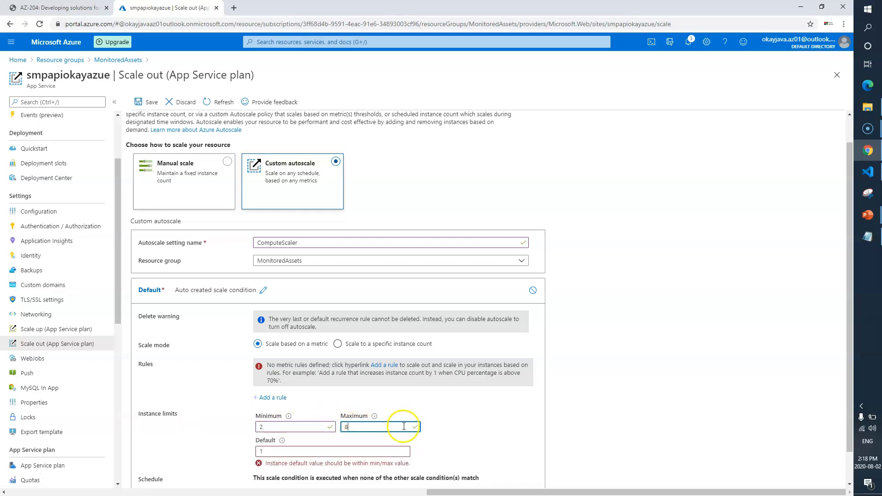
# Set the default instance count to 3.
pyautogui.click(471, 422)
pyautogui.click(262, 451)
pyautogui.press('BackSpace')
pyautogui.write('3')
# Check the lab's scale rule instruction, then add a scale rule keeping all default values.
pyautogui.hotkey('ctrl', 'Tab')
pyautogui.moveTo(313, 294); pyautogui.dragTo(381, 295)
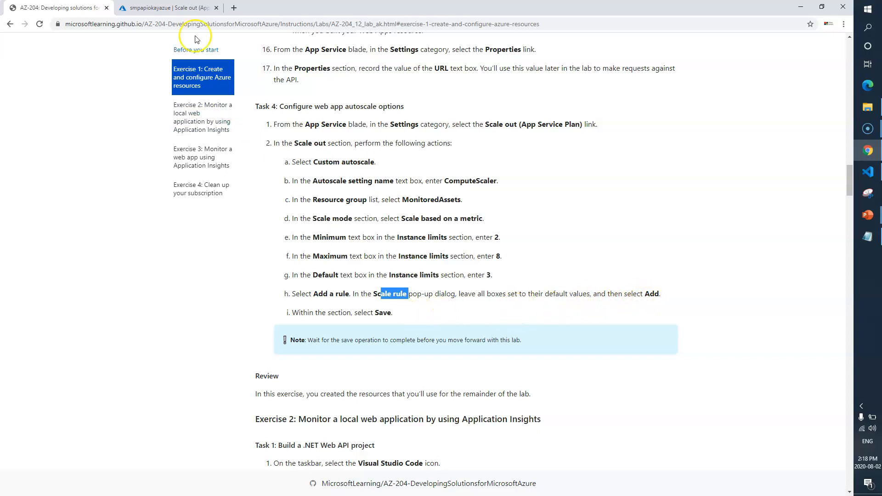
pyautogui.click(177, 7)
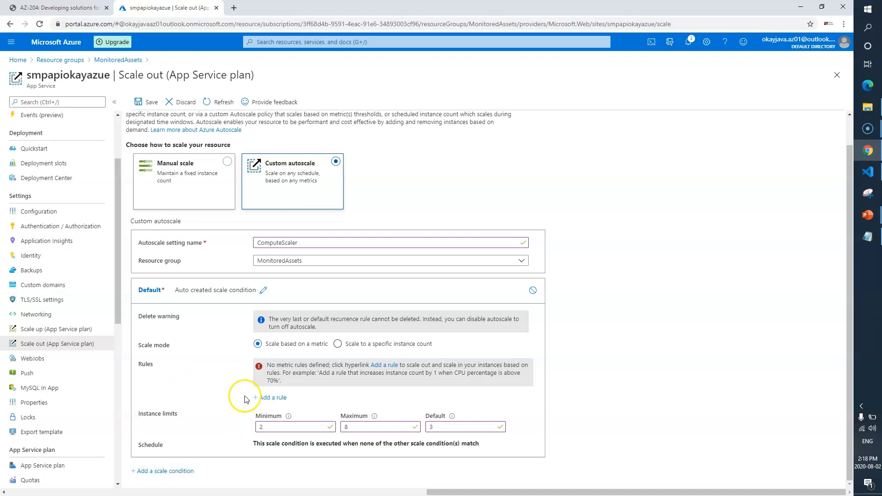
pyautogui.click(277, 399)
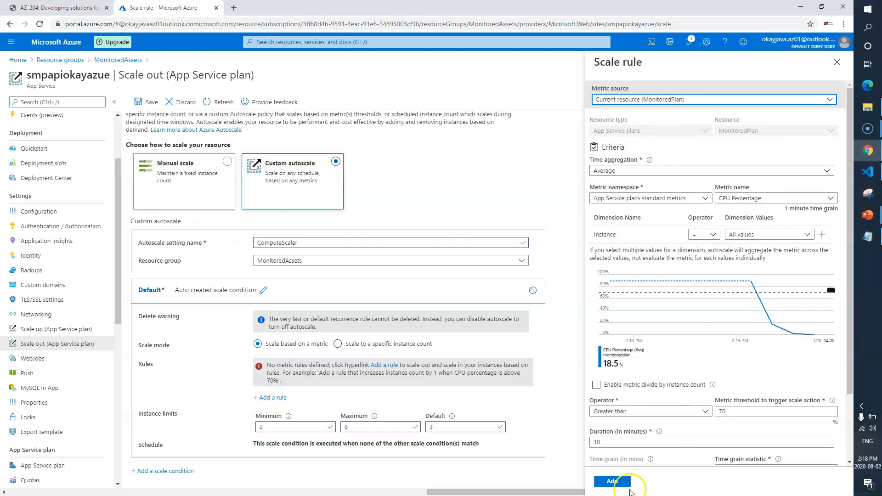
pyautogui.click(616, 481)
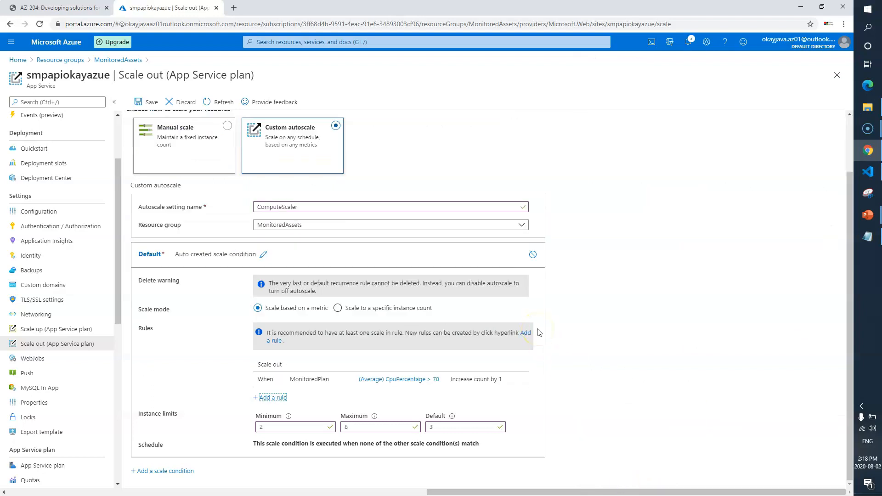
# Save the ComputeScaler autoscale configuration.
pyautogui.click(148, 103)
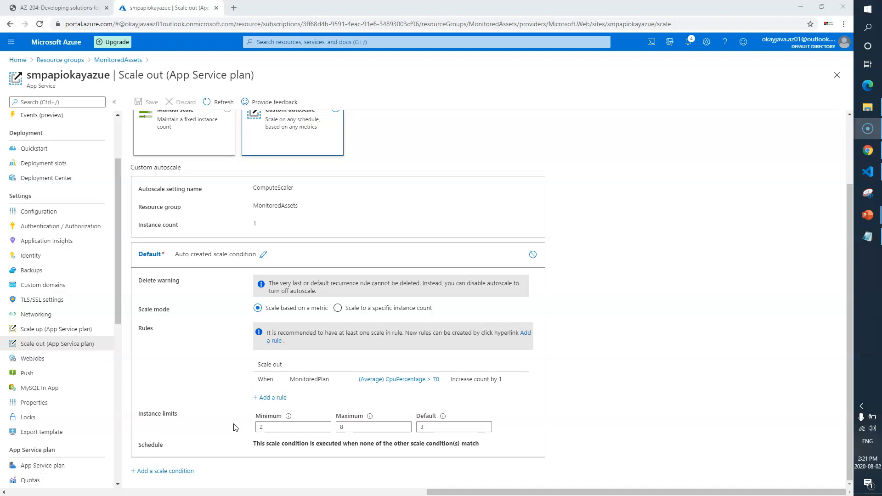
pyautogui.click(388, 427)
pyautogui.click(455, 426)
pyautogui.click(241, 216)
pyautogui.click(155, 100)
# Return to the lab and read the review at the end of Exercise 1.
pyautogui.click(54, 9)
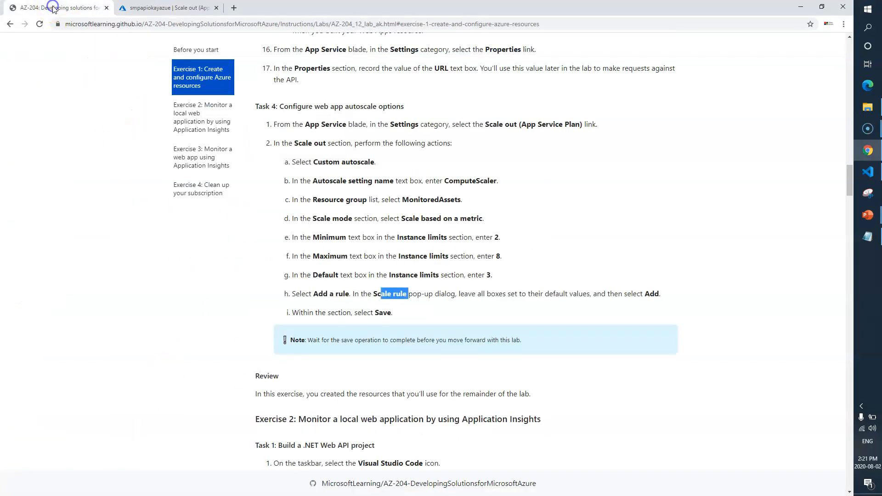
pyautogui.scroll(-1, 277, 344)
pyautogui.moveTo(270, 348); pyautogui.dragTo(421, 351)
pyautogui.click(470, 351)
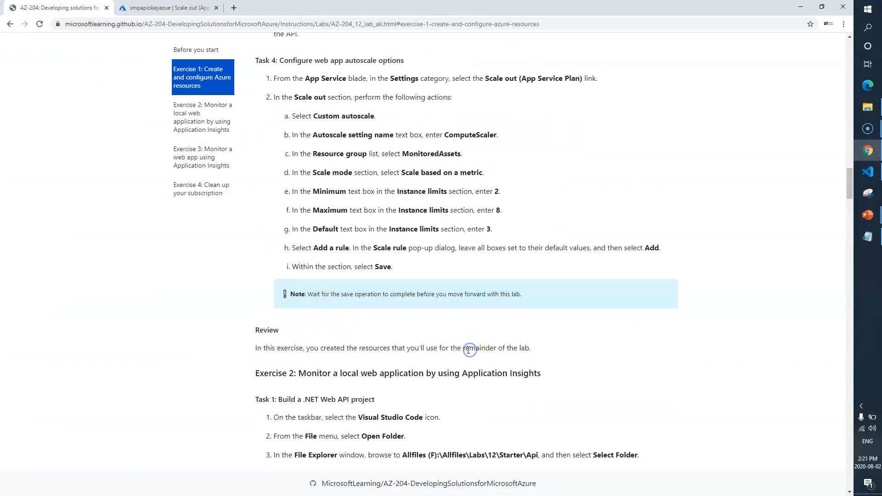
pyautogui.moveTo(320, 348); pyautogui.dragTo(531, 349)
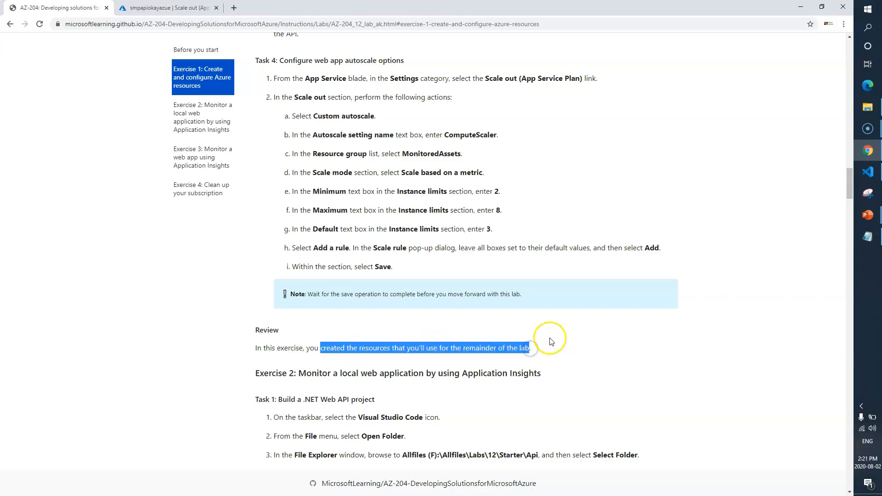